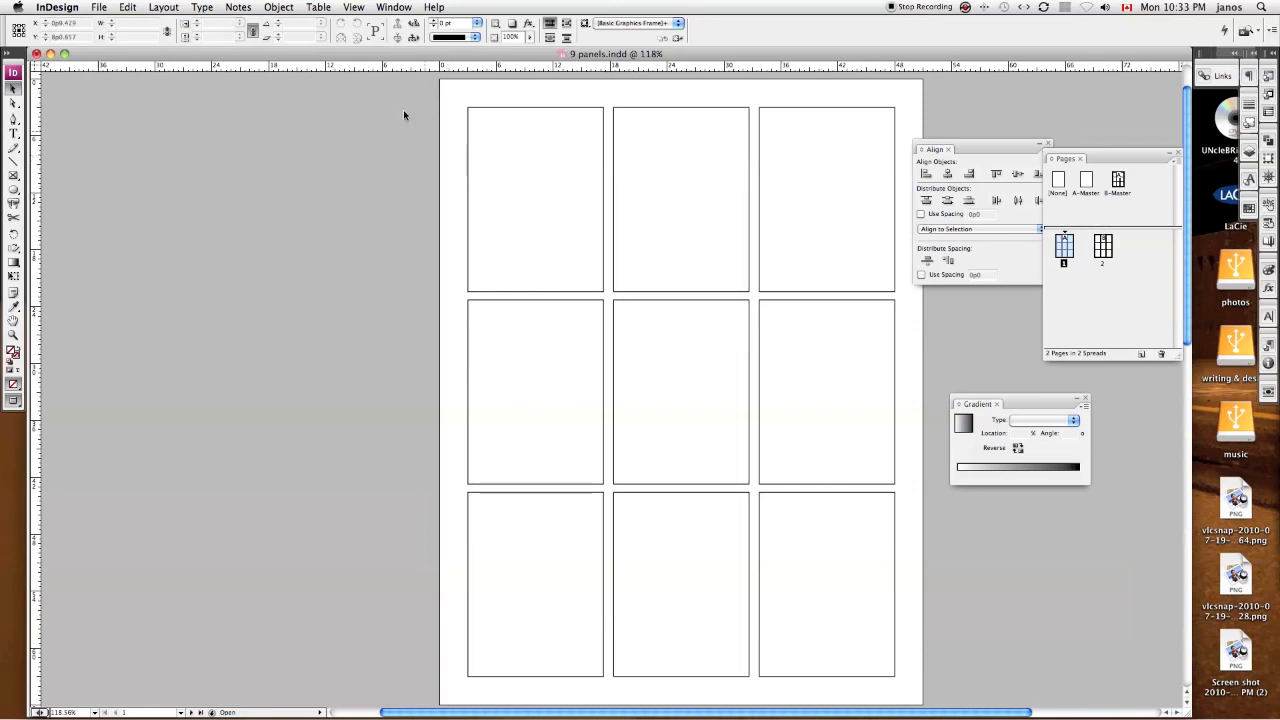
Step: Export all pages of the document as the Adobe PDF "9 panels.pdf" in the CEGN 170 folder, using the High Quality Print based settings
left_click(99, 7)
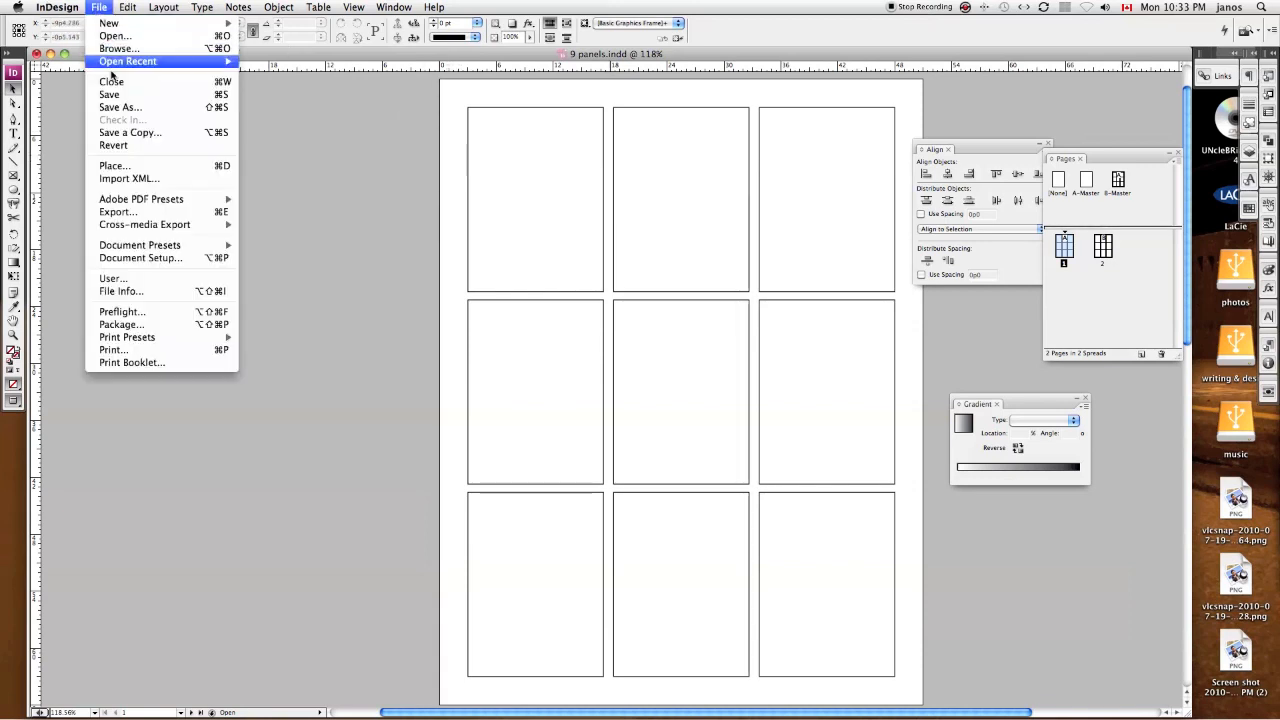
left_click(118, 214)
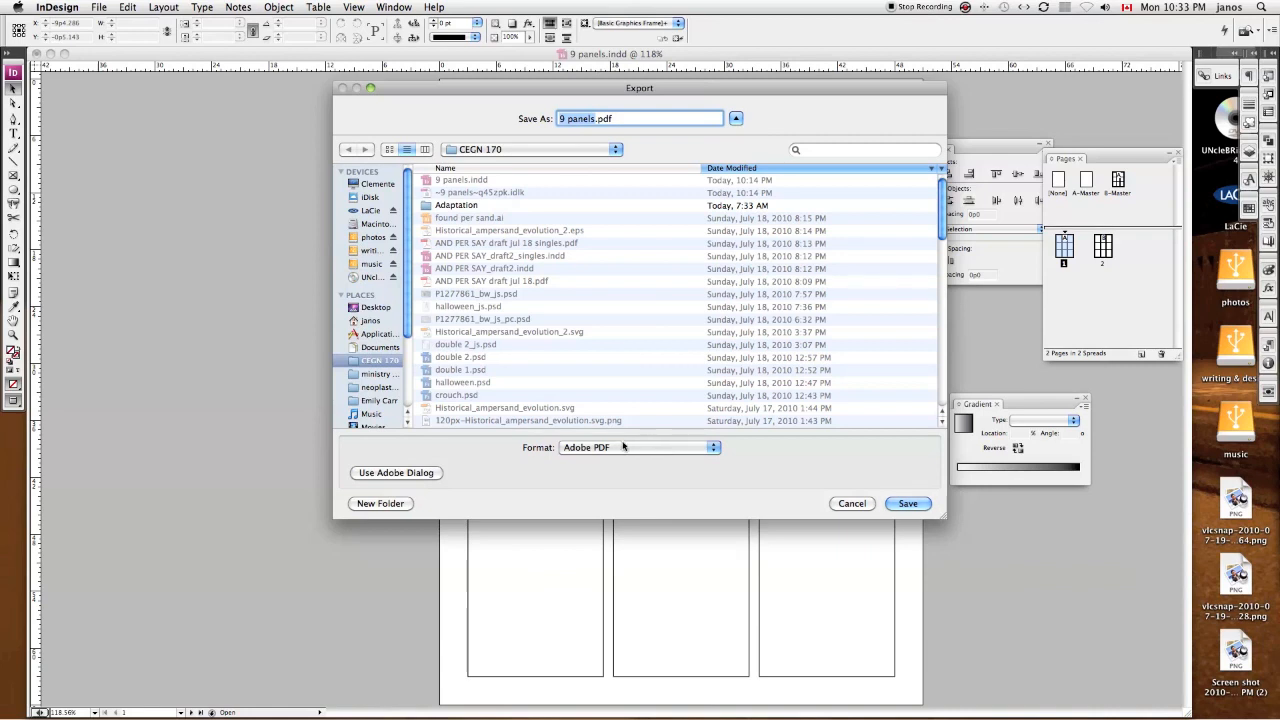
left_click(907, 505)
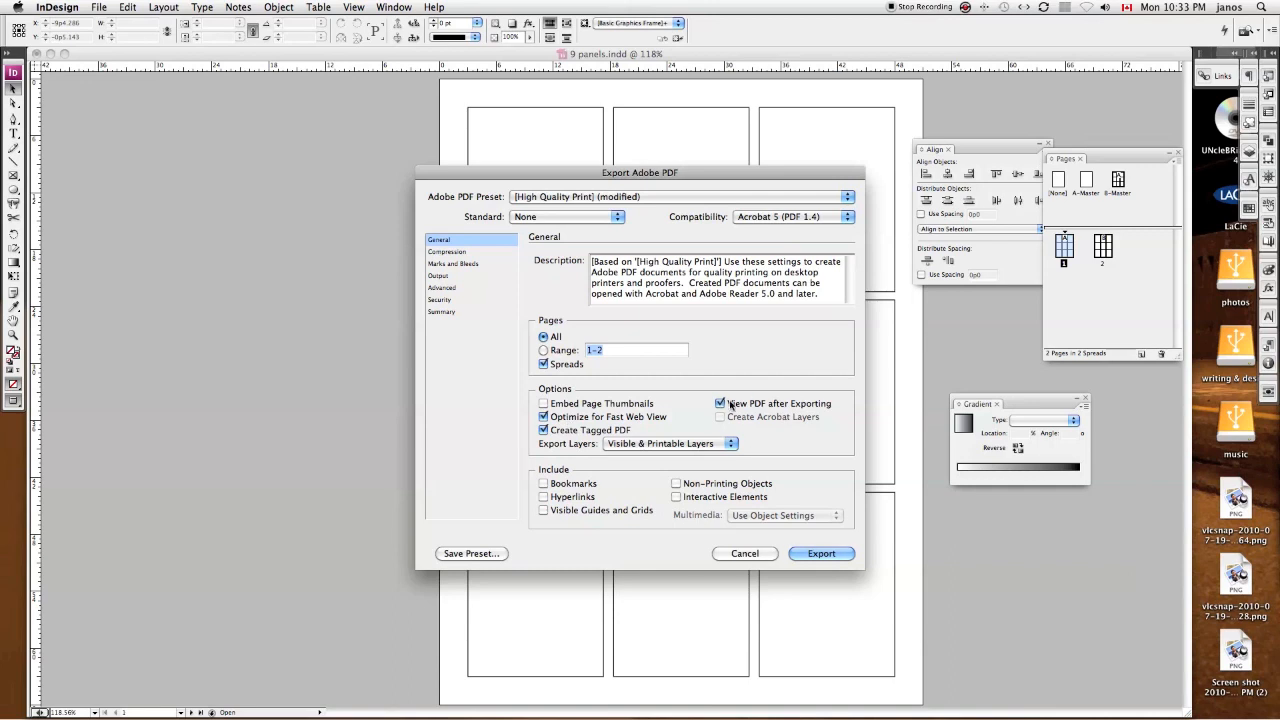
left_click(821, 553)
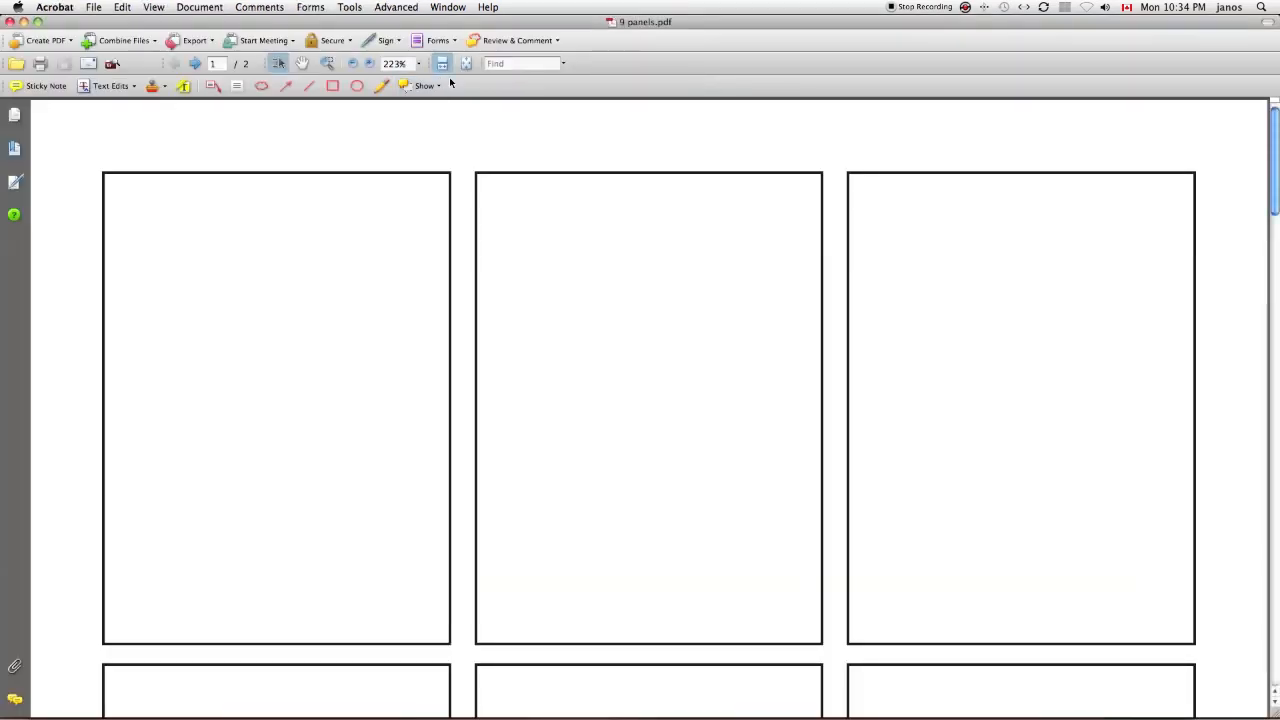
Step: Check both pages of the exported PDF at full-page size in Acrobat, close it and return to the InDesign layout
left_click(466, 64)
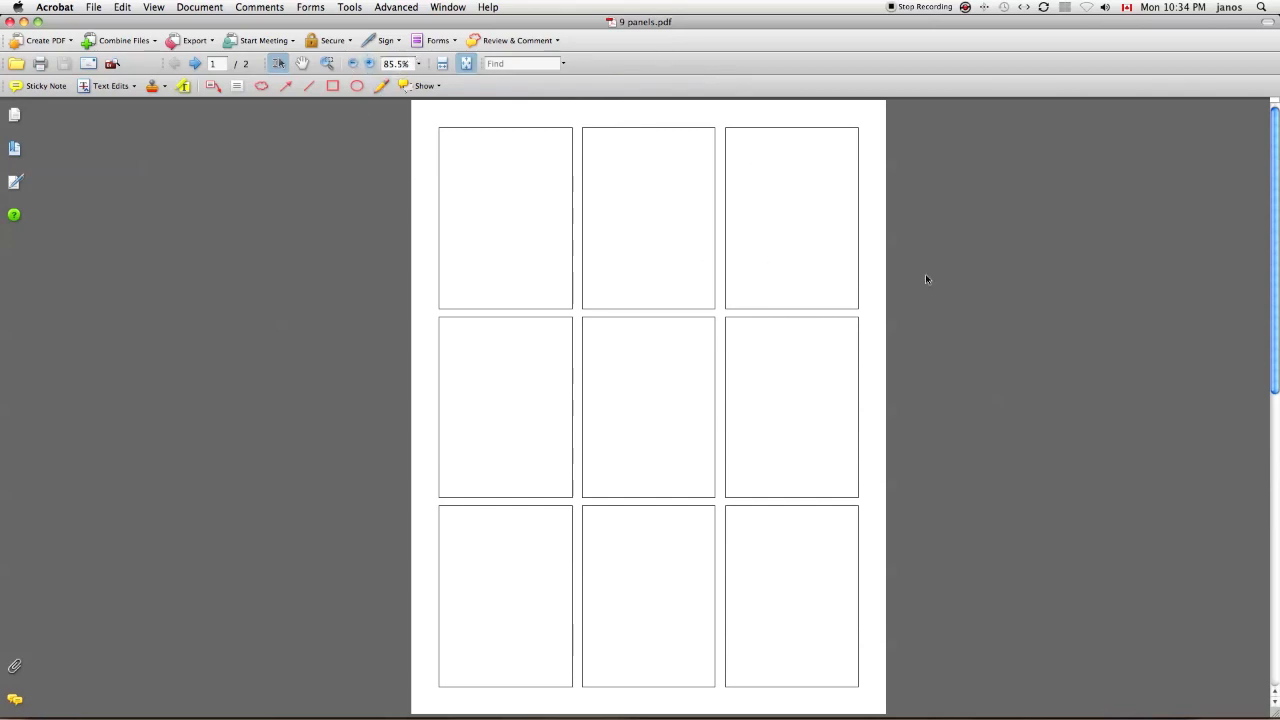
scroll(925, 279, "down", 1)
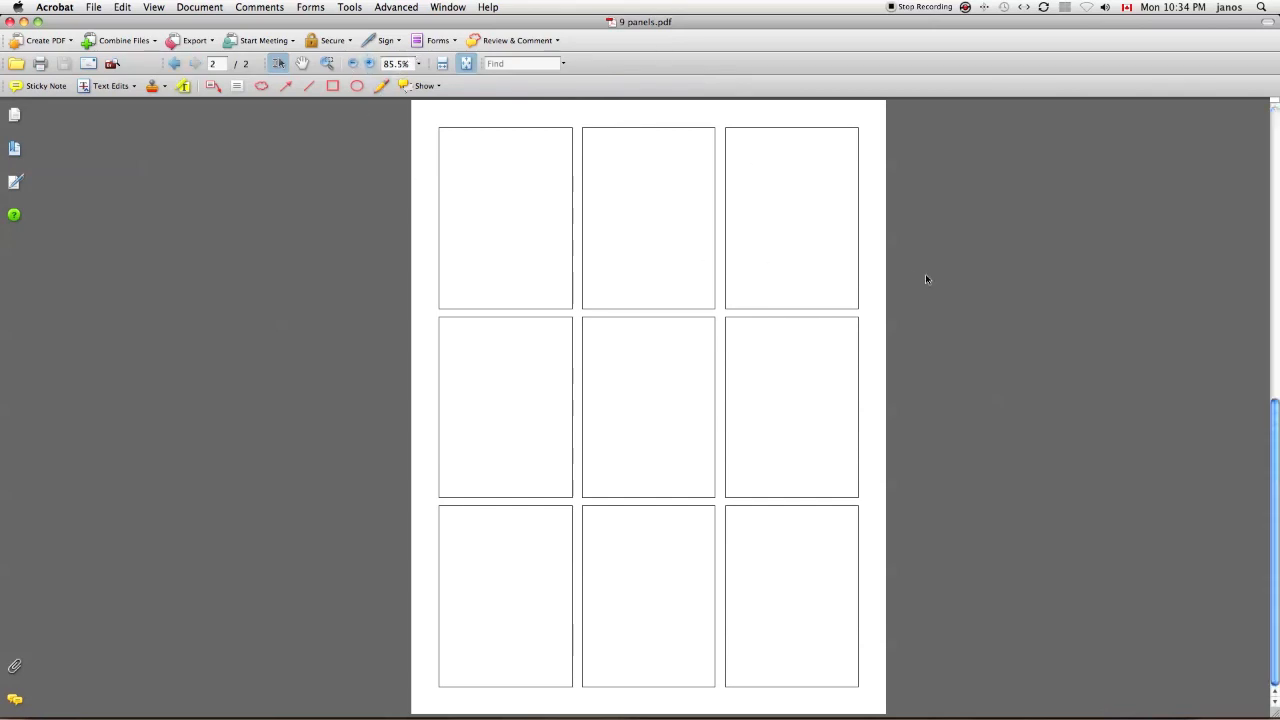
scroll(925, 279, "up", 1)
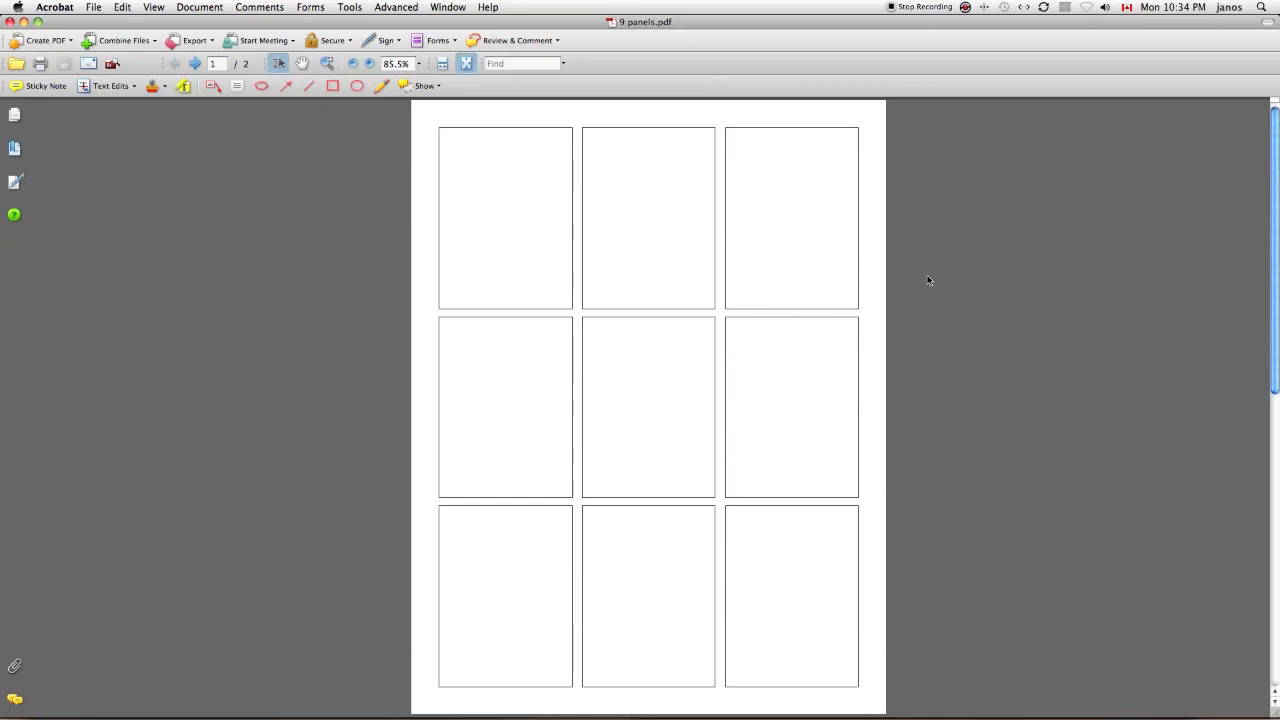
key("super+w")
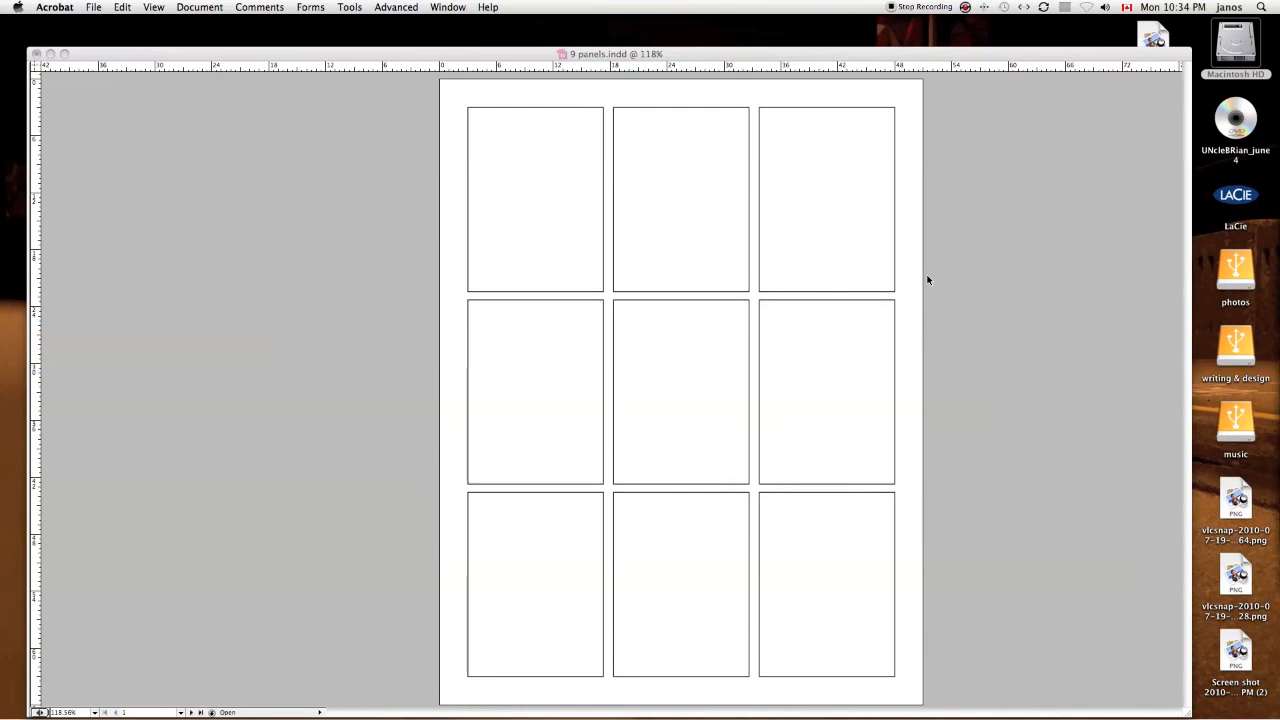
left_click(928, 280)
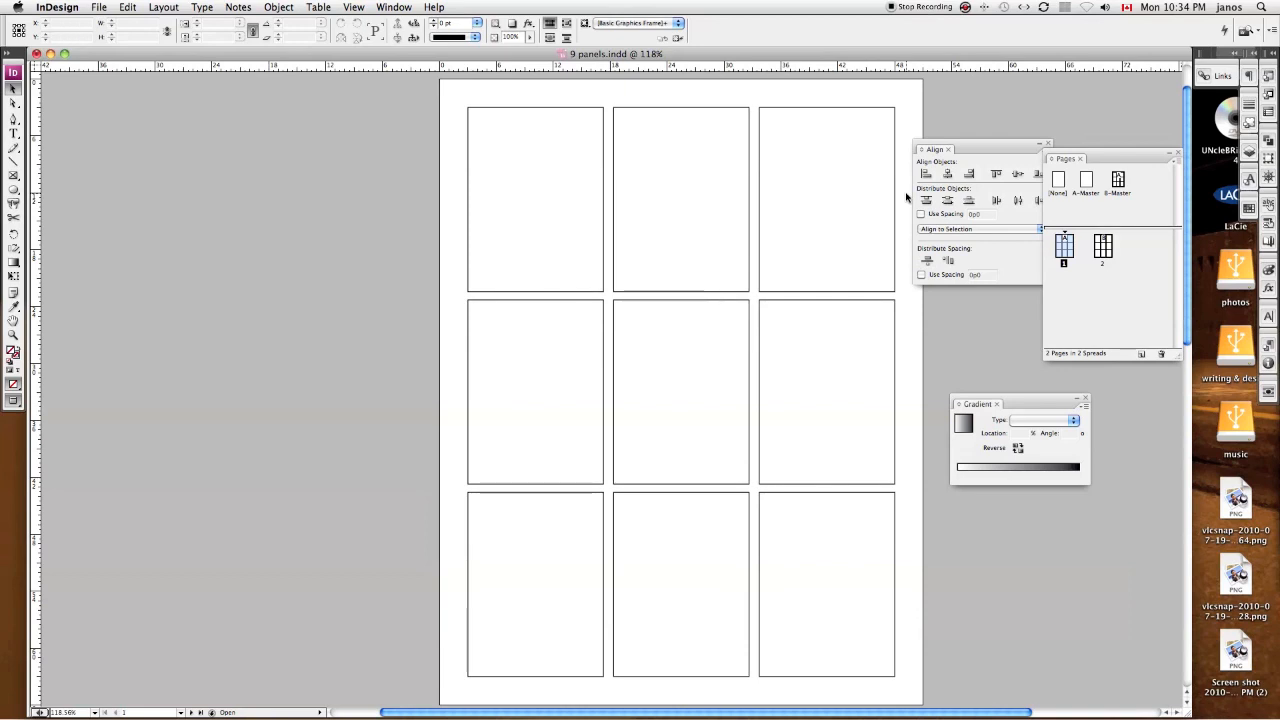
key("super+Tab")
key("super+shift+Tab")
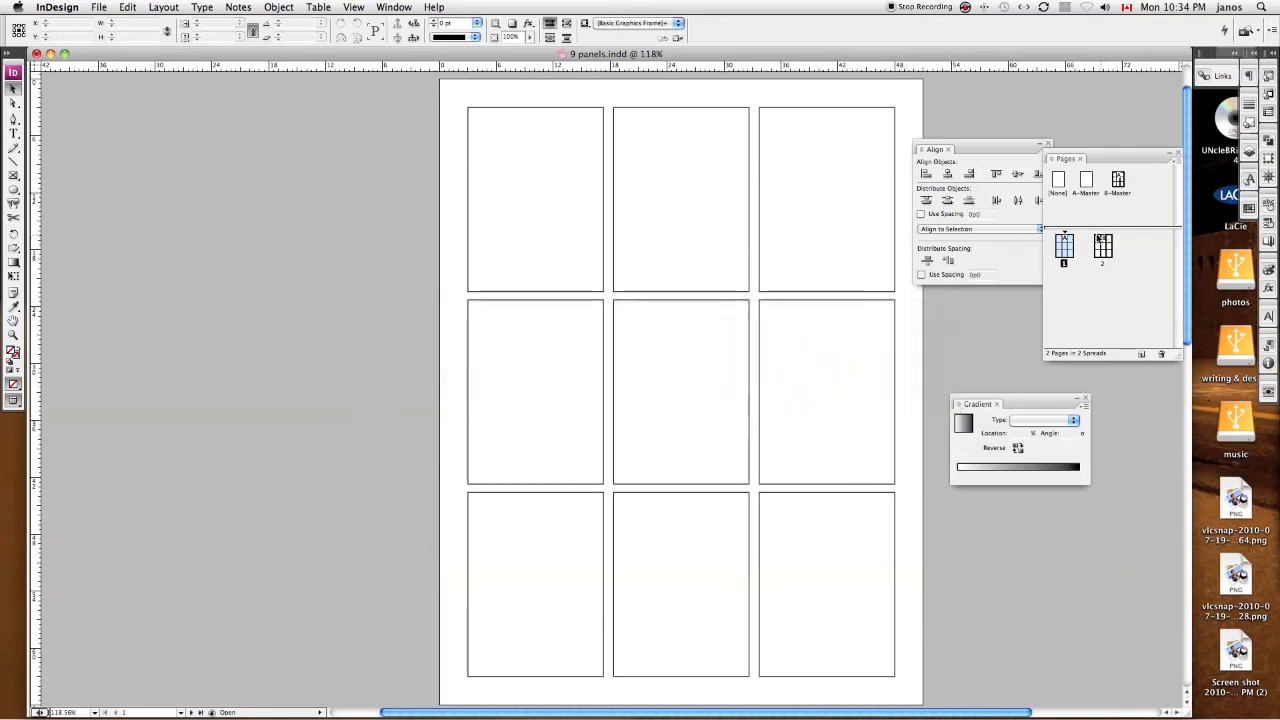
scroll(834, 192, "right", 3)
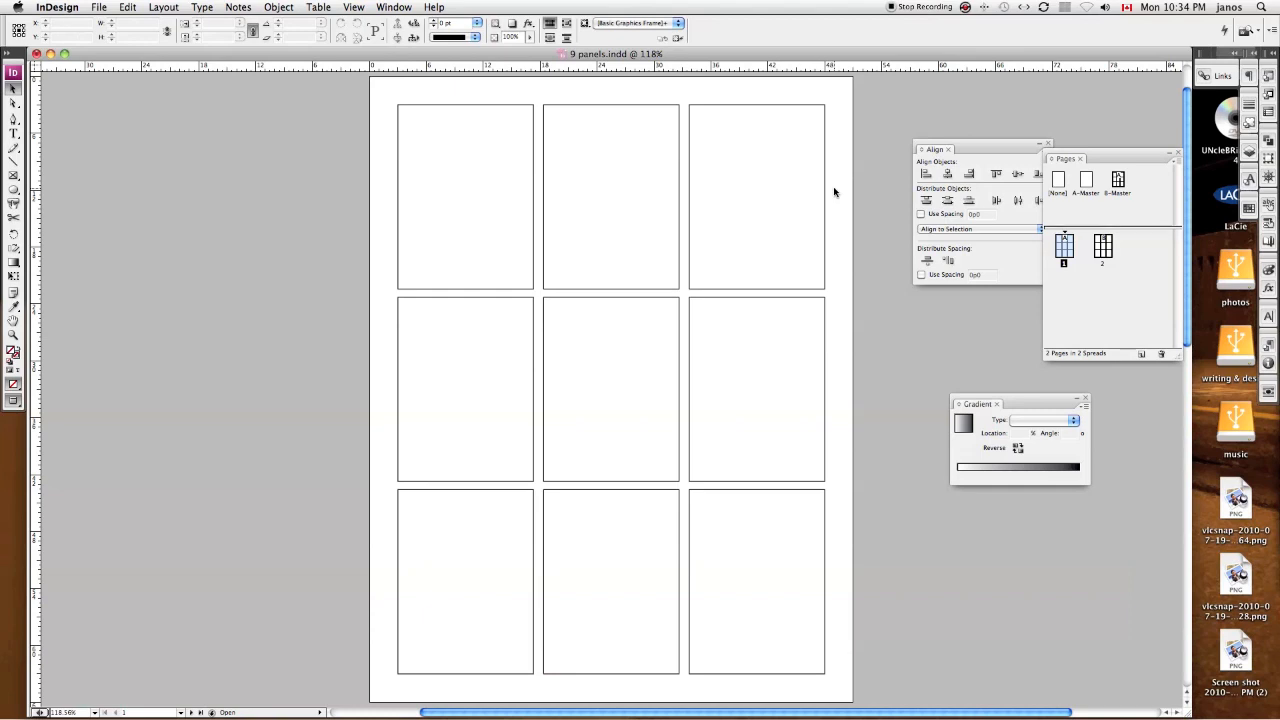
left_click(450, 166)
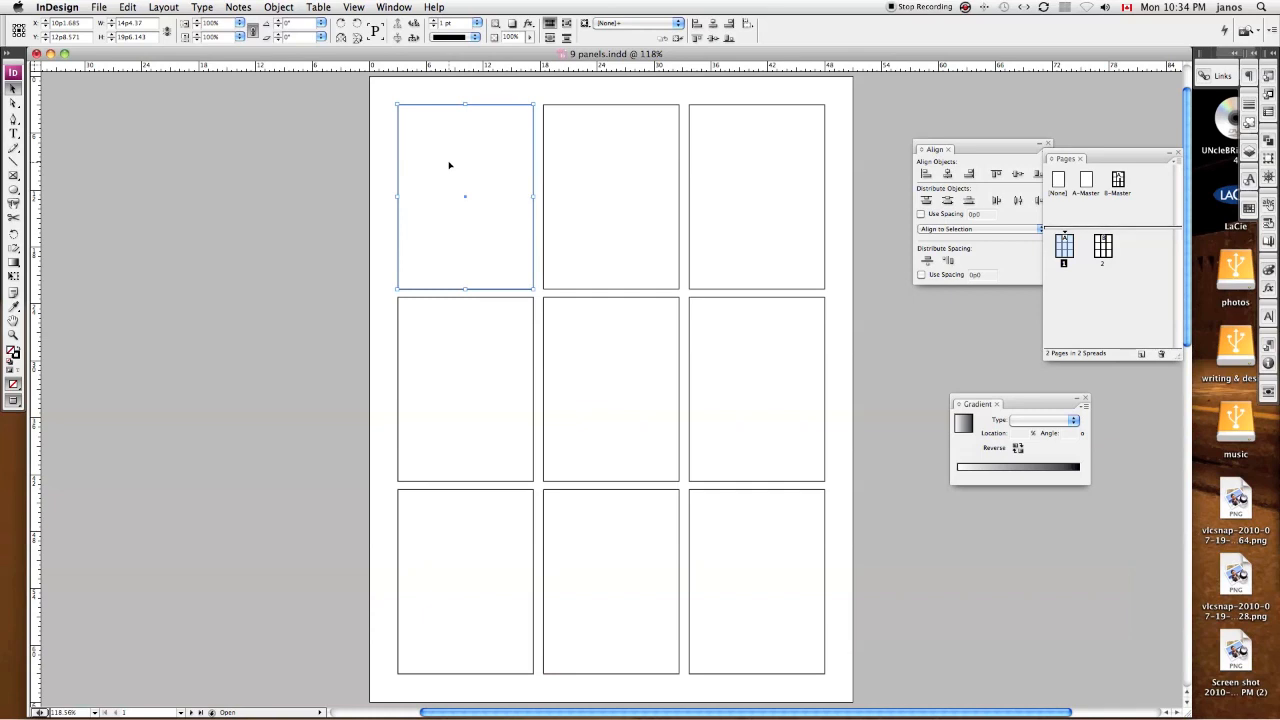
key("super+d")
double_click(503, 262)
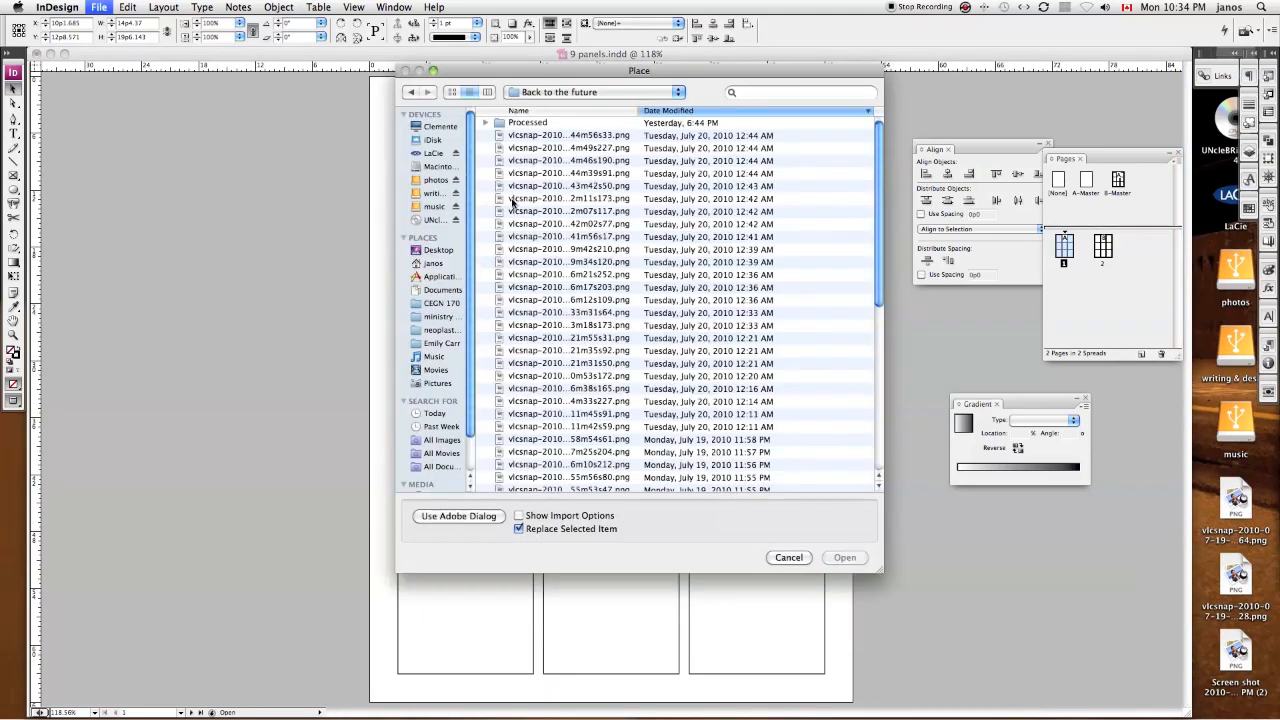
left_click(521, 136)
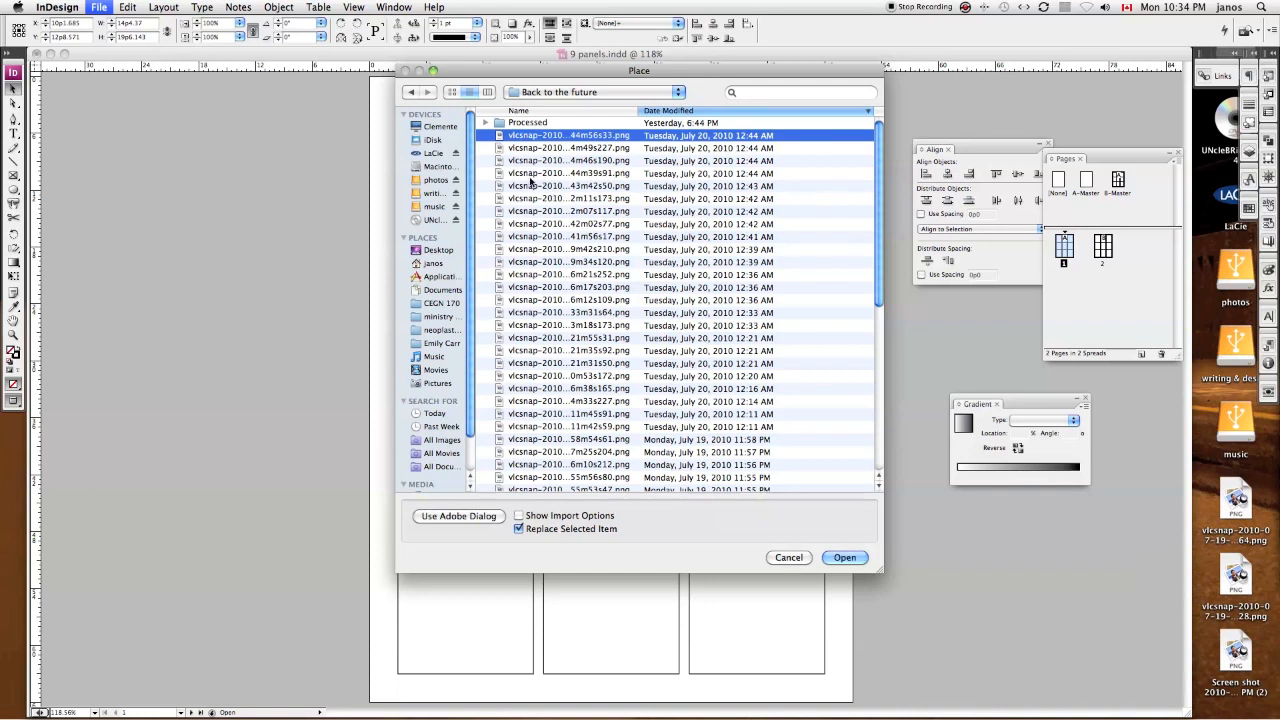
left_click(533, 175)
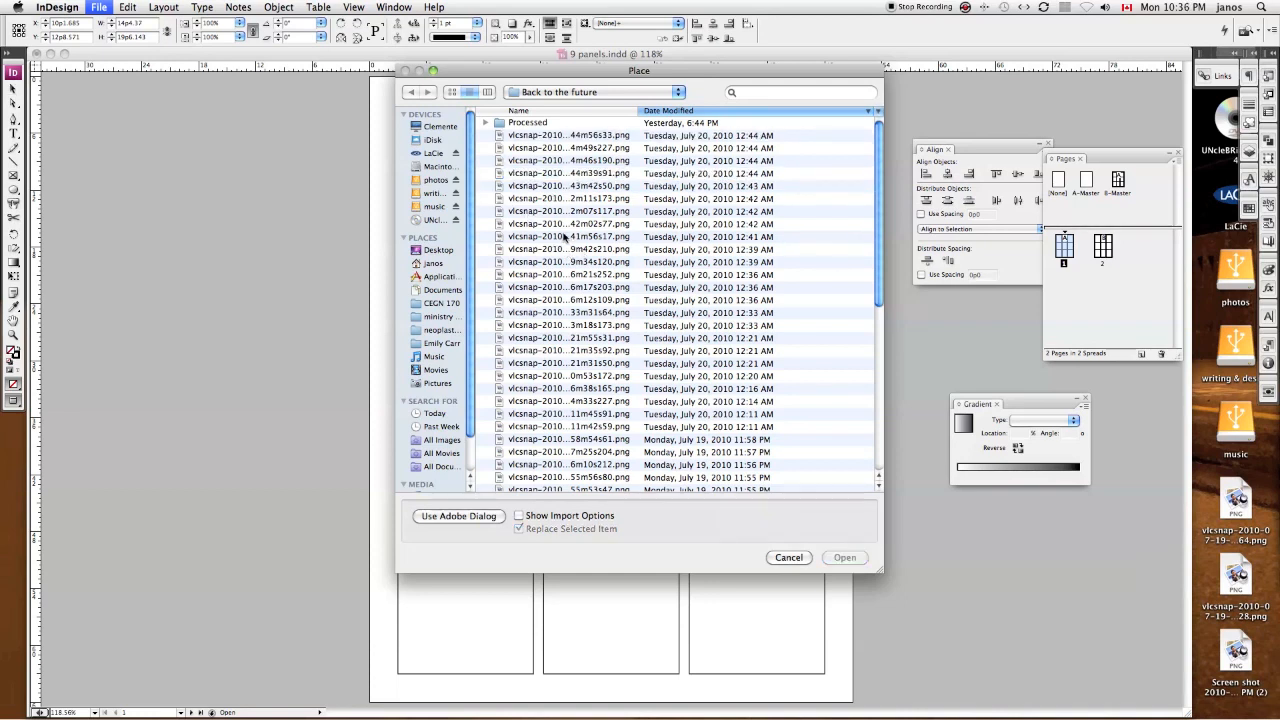
left_click(565, 237)
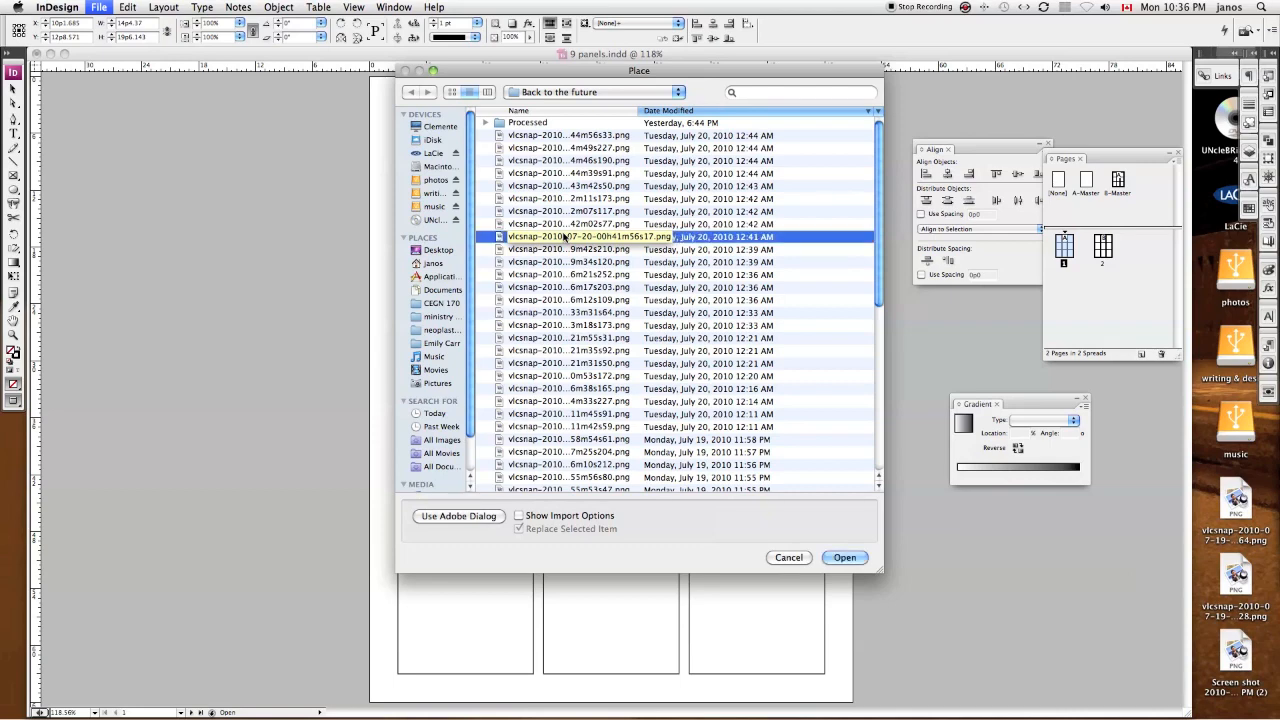
left_click(452, 92)
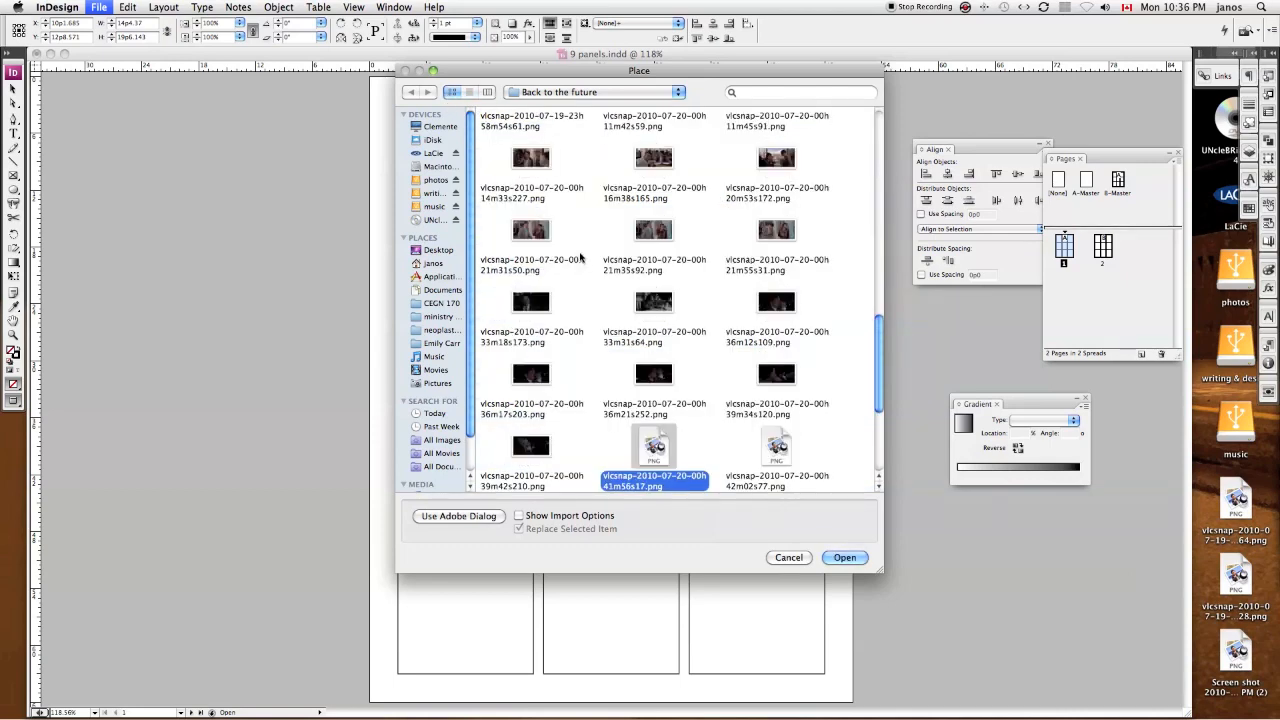
scroll(683, 318, "up", 15)
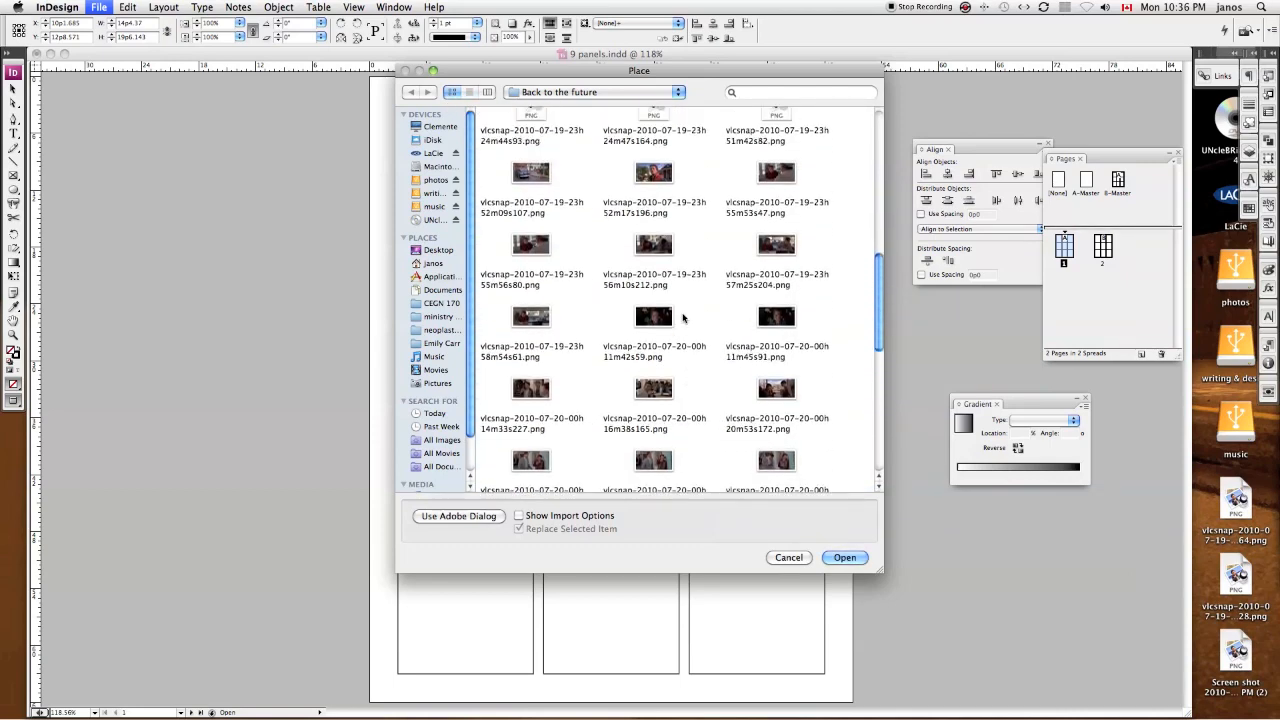
scroll(683, 318, "up", 1)
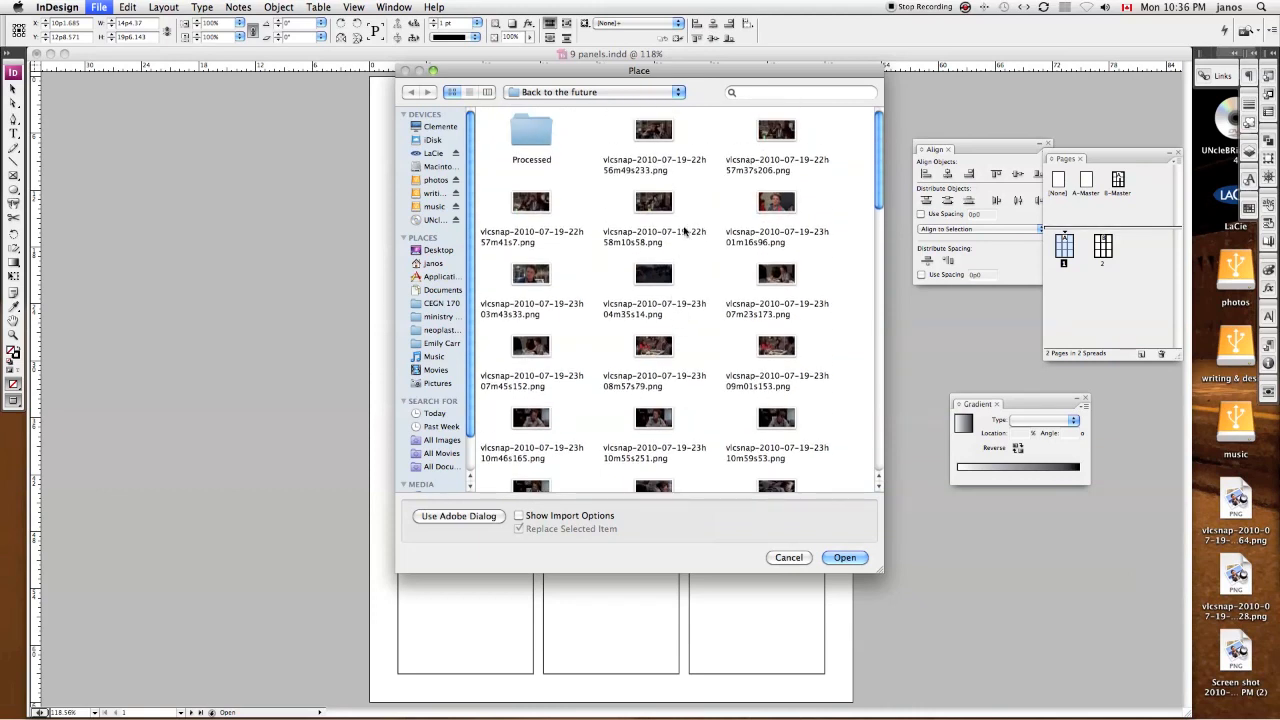
left_click(659, 132)
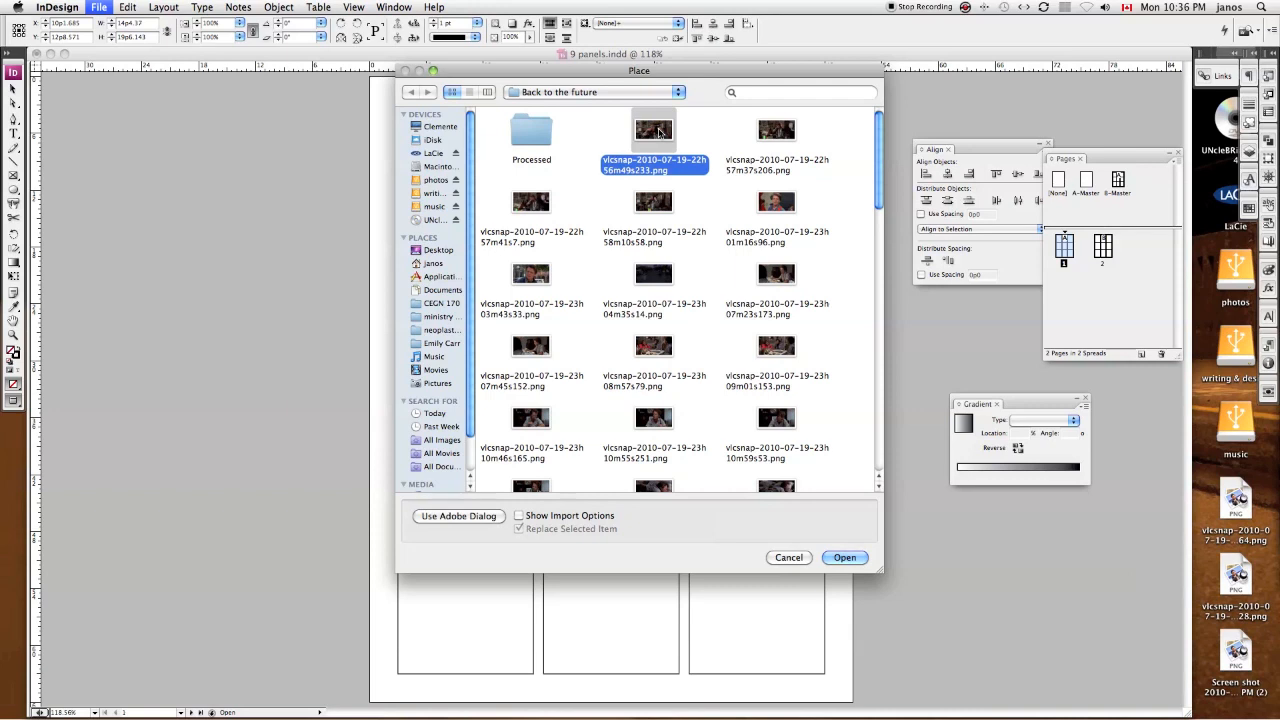
left_click(846, 558)
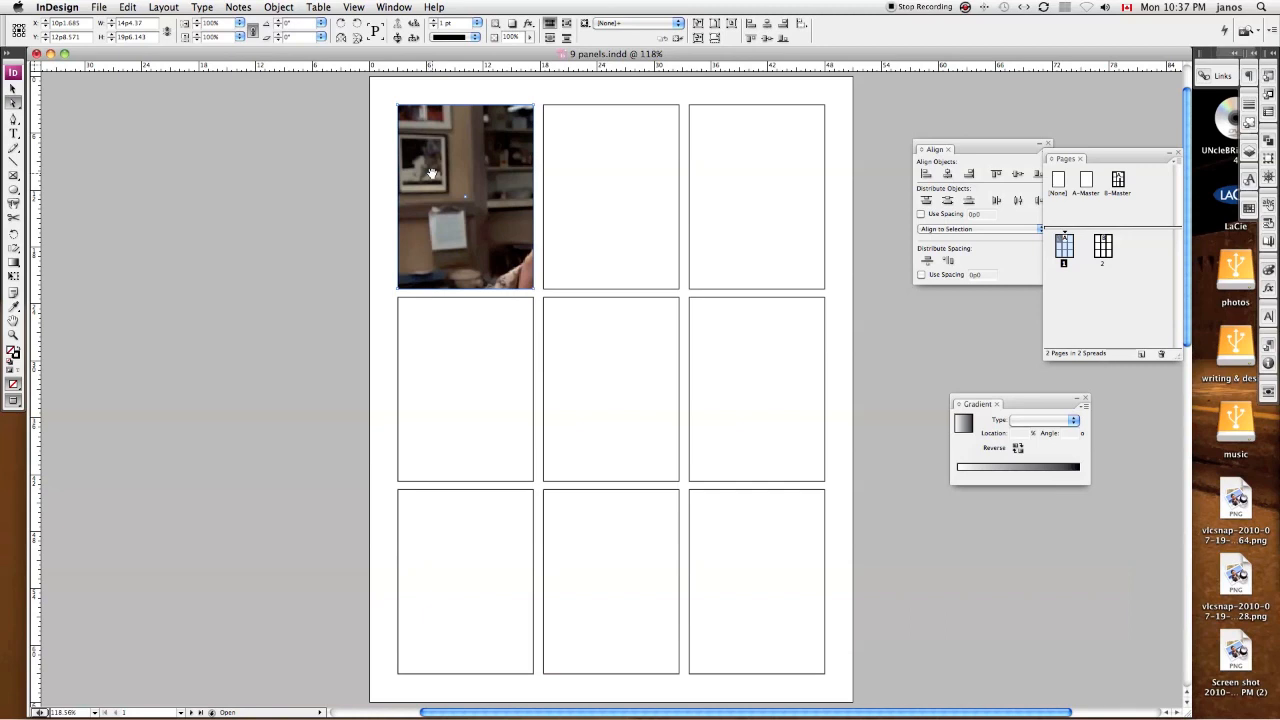
Step: Select the placed image inside its frame with the Direct Selection tool, and the frame itself with the Selection tool
left_click(14, 101)
left_click(433, 176)
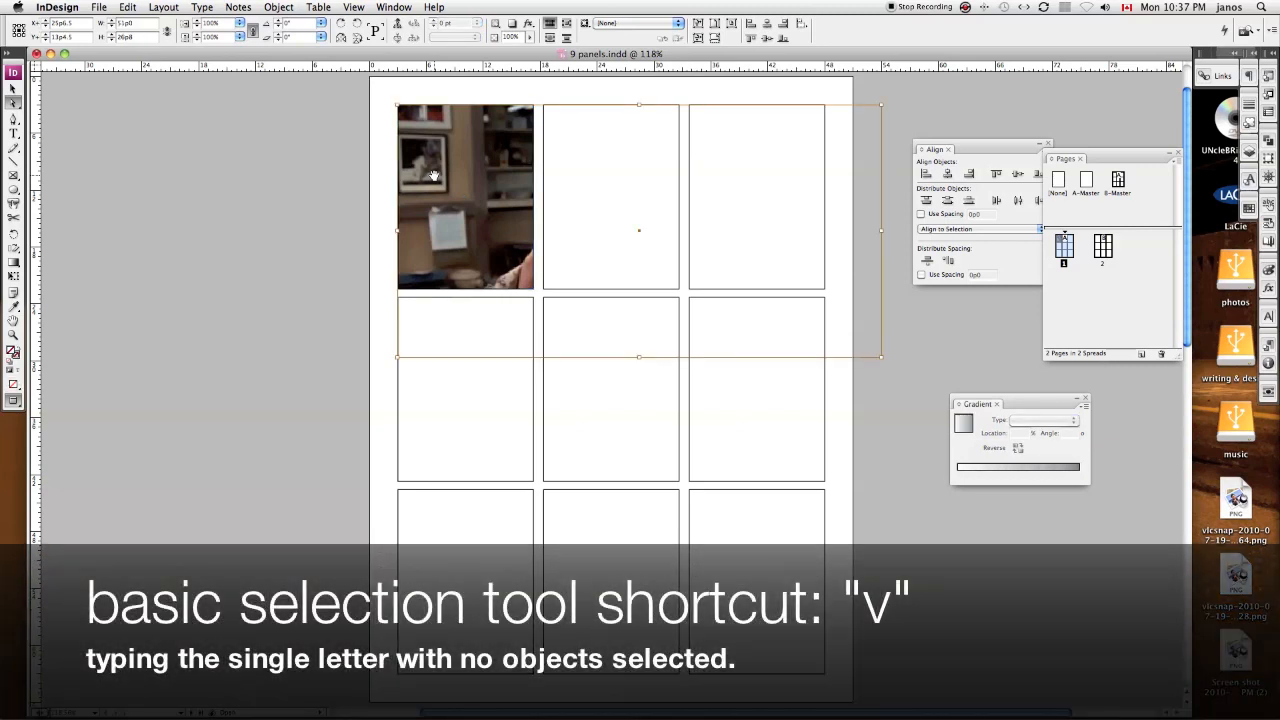
key("v")
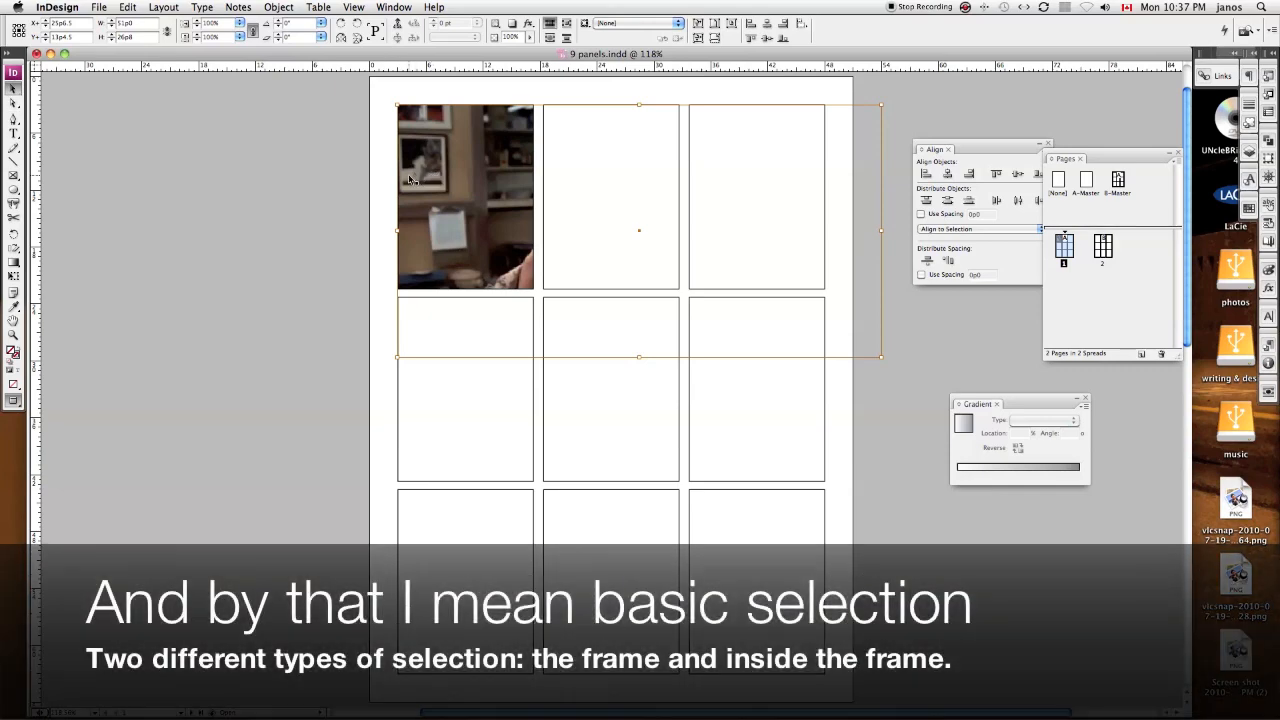
left_click(409, 180)
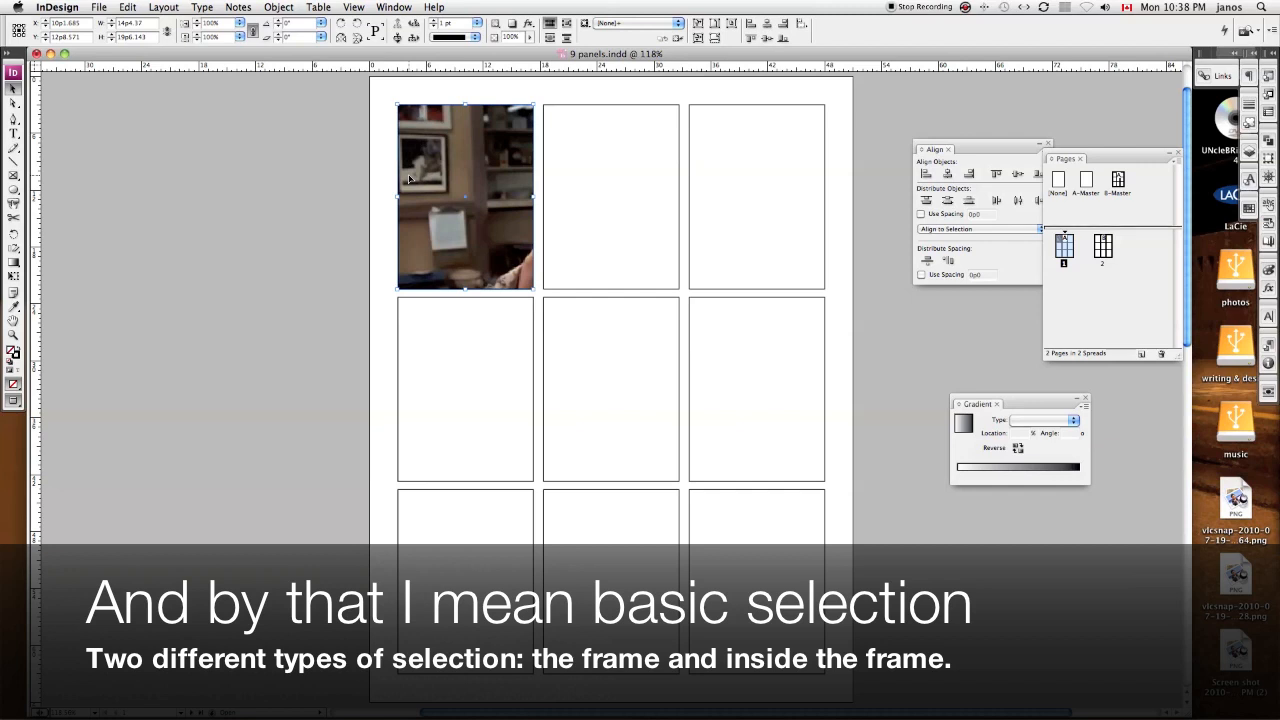
Step: Reposition the image inside the first panel with the Direct Selection tool so the man's face shows within the frame
key("a")
left_click(436, 182)
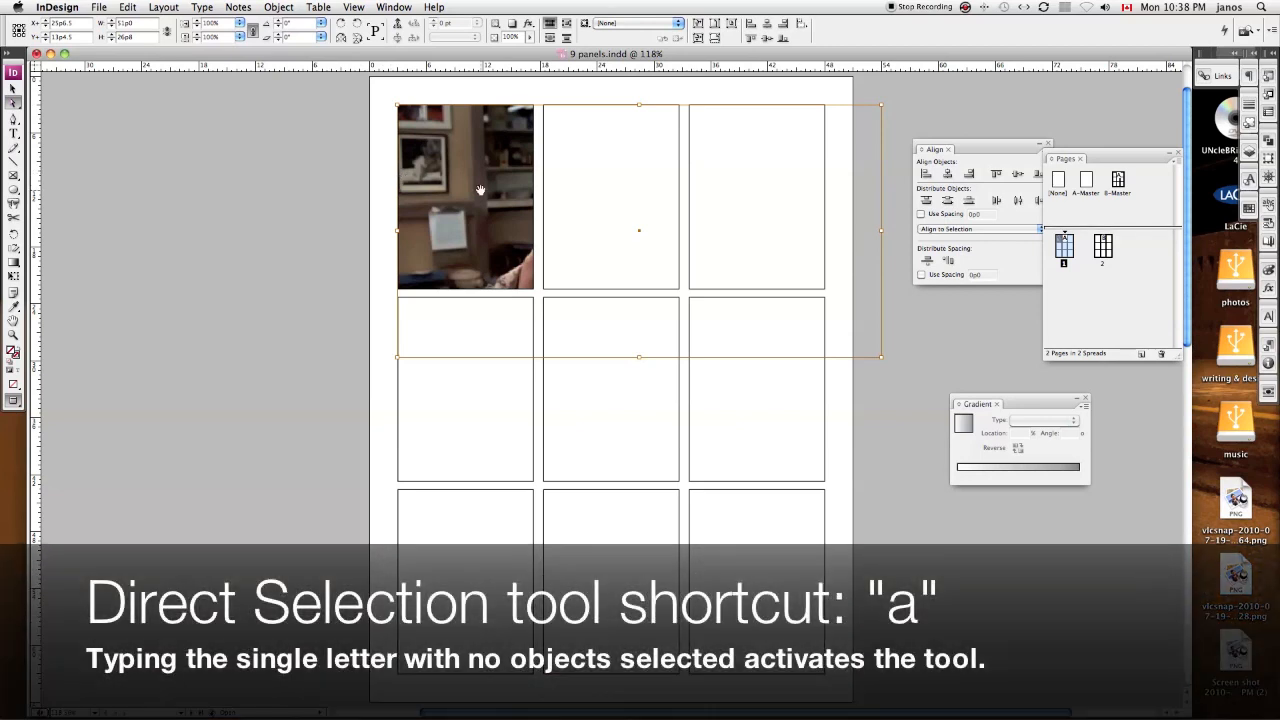
left_click_drag(480, 190, 346, 167)
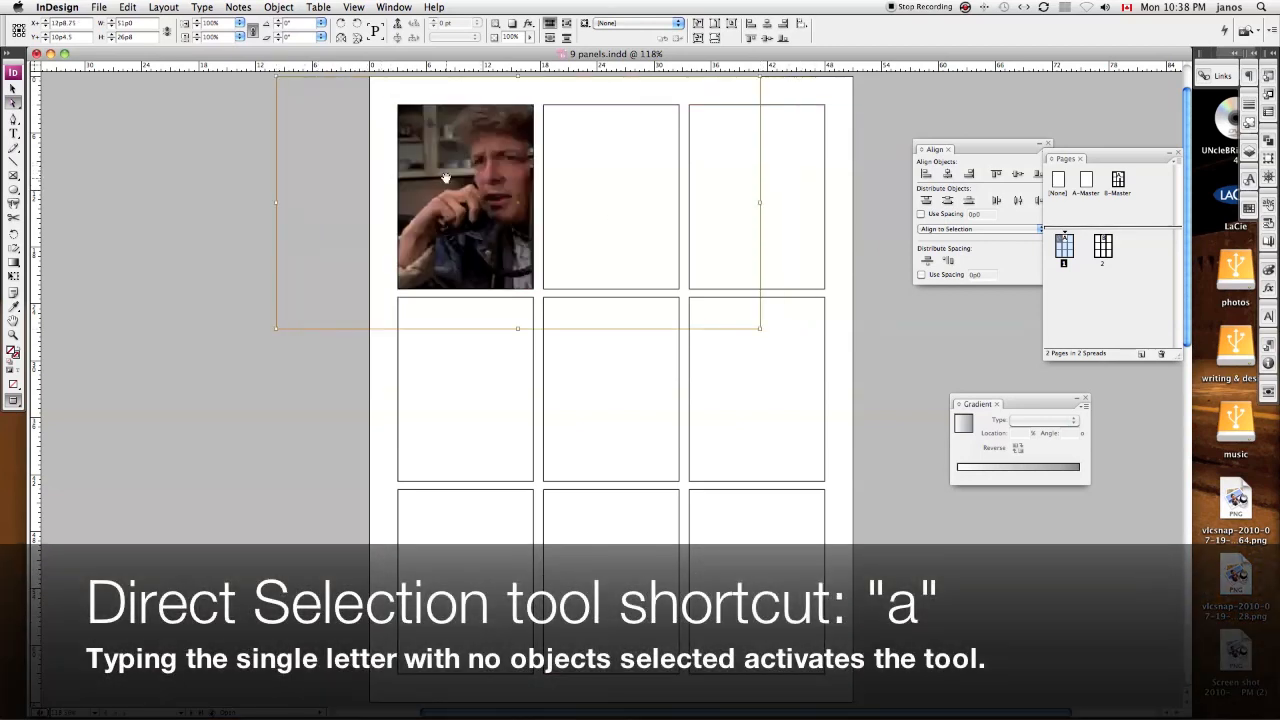
left_click_drag(461, 193, 442, 212)
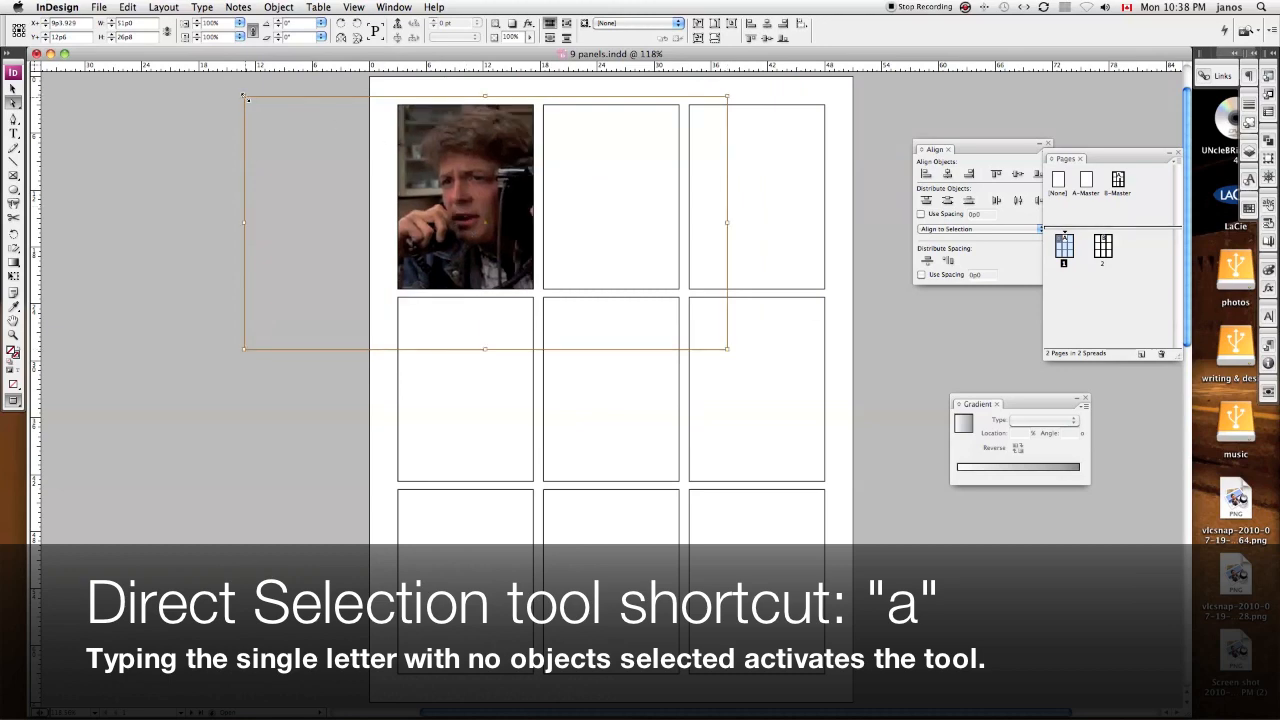
Step: Scale the image in the first panel proportionally to about 79%, nudge it to centre the man on the phone, and deselect it
left_click_drag(243, 97, 255, 114)
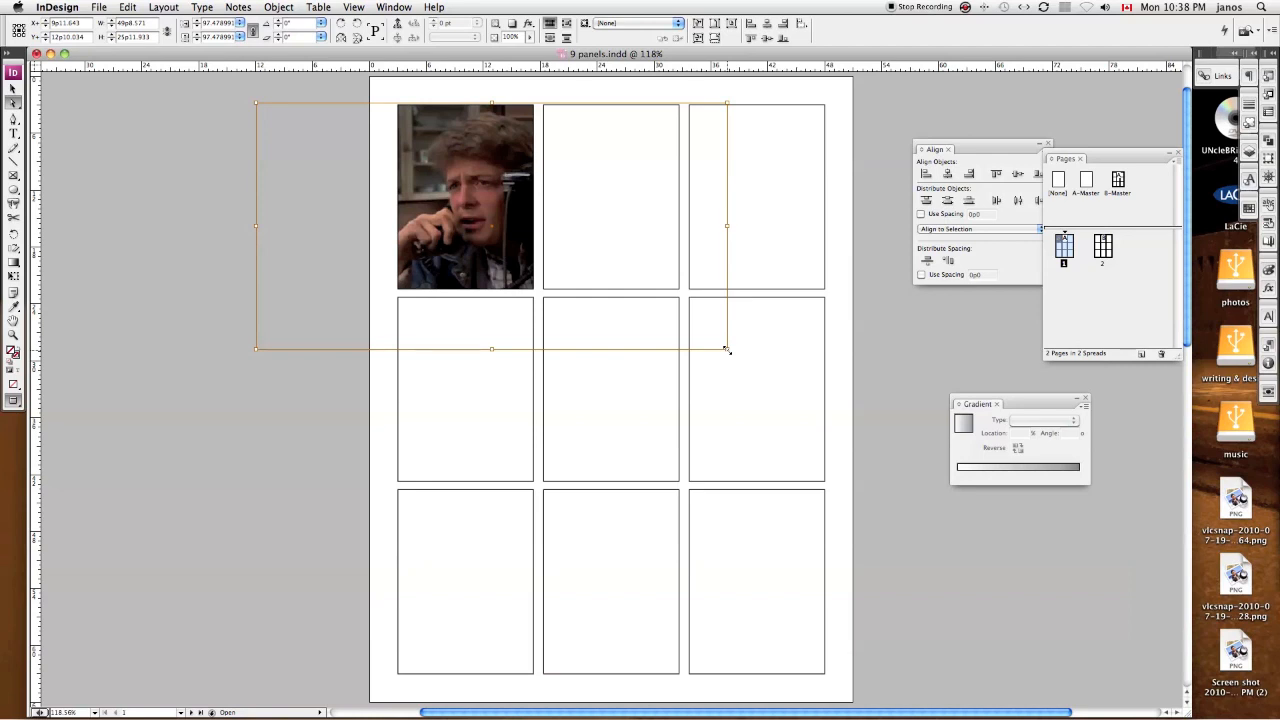
left_click_drag(727, 350, 613, 287)
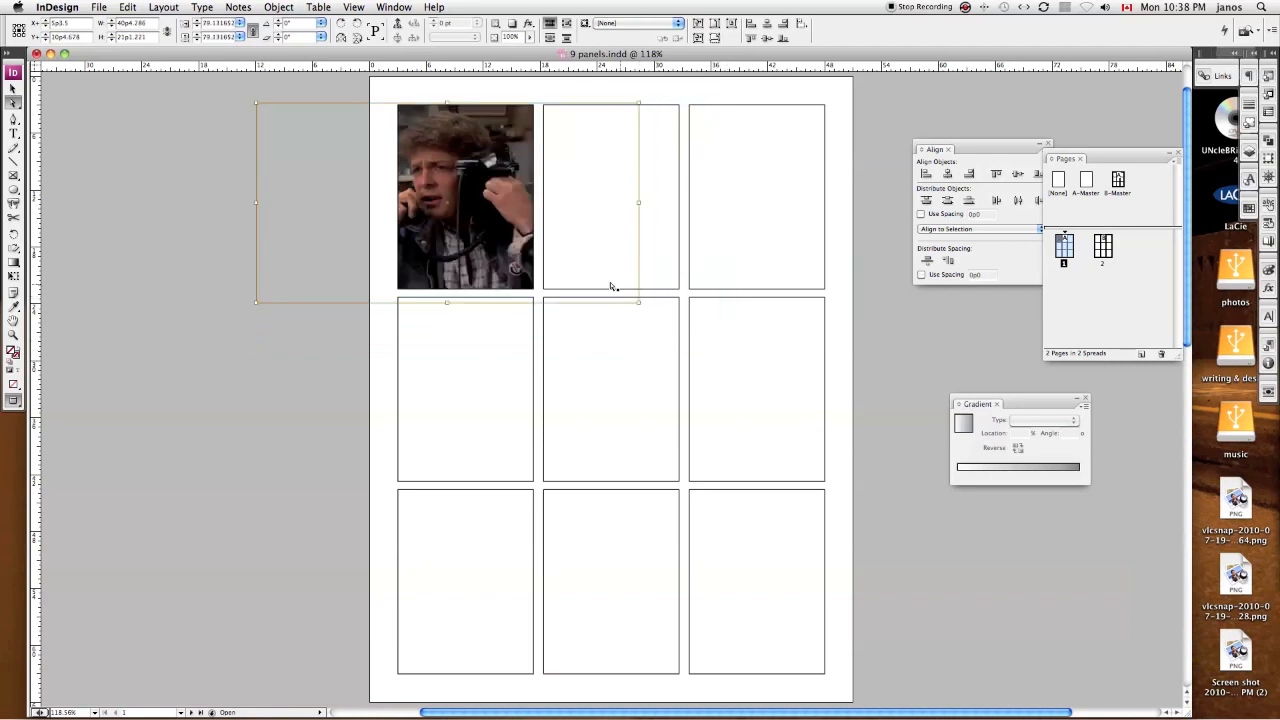
left_click_drag(452, 148, 485, 155)
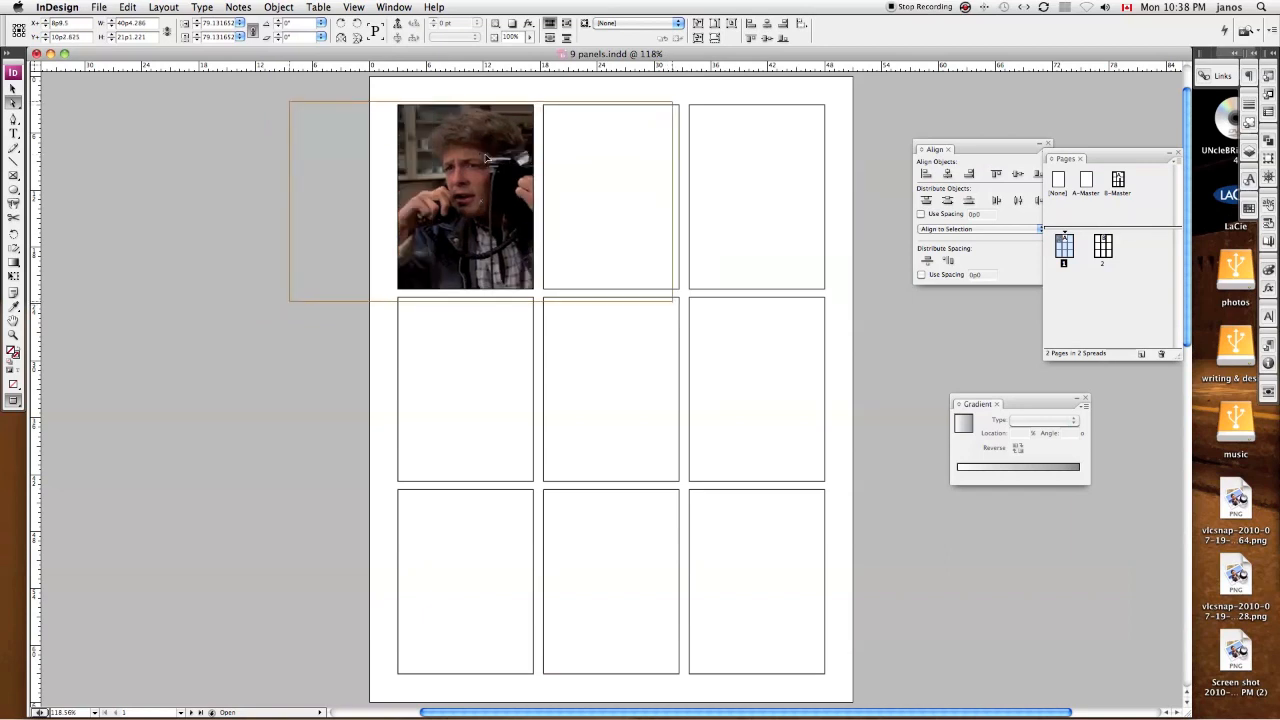
key("Right")
key("Right")
key("Right")
key("Right")
key("Right")
key("Right")
key("Right")
key("Down")
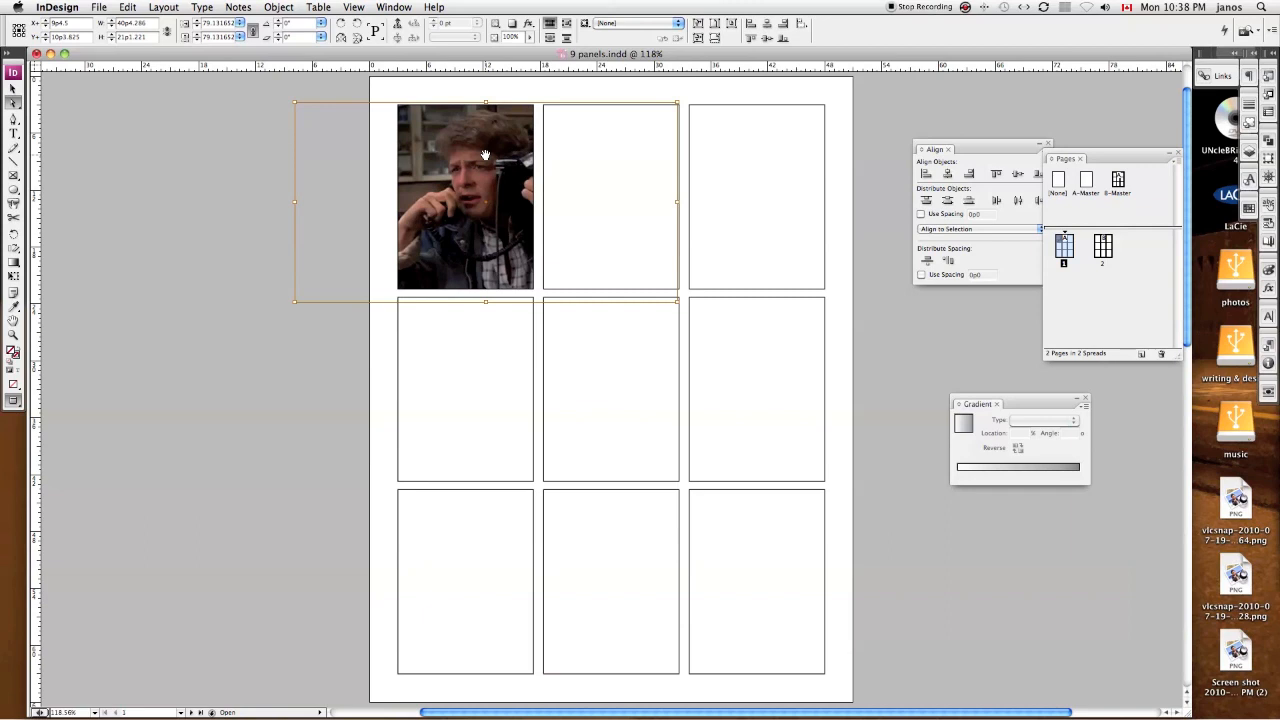
key("v")
left_click(534, 99)
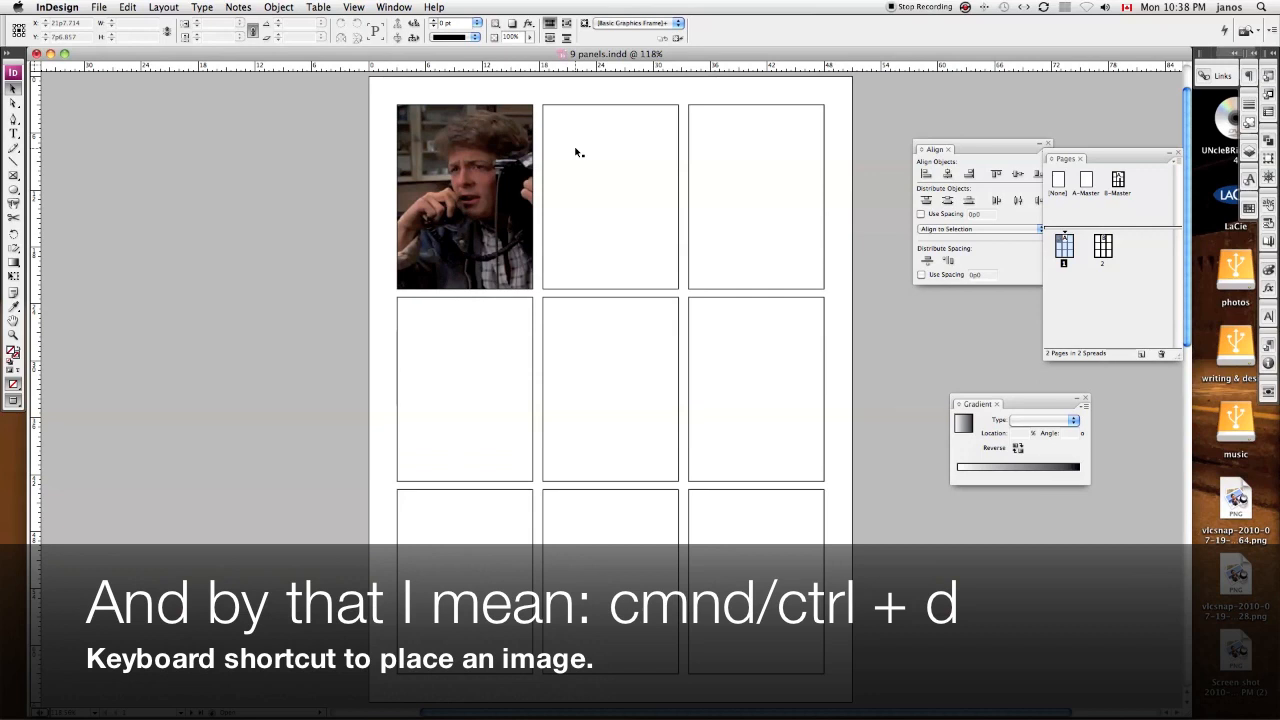
Step: Load five stills for placing from the Back to the future folder: 23h01m16s96, 23h03m43s33, 23h10m59s53, 23h12m51s134 and 23h24m44s93
key("super+d")
left_click(781, 203)
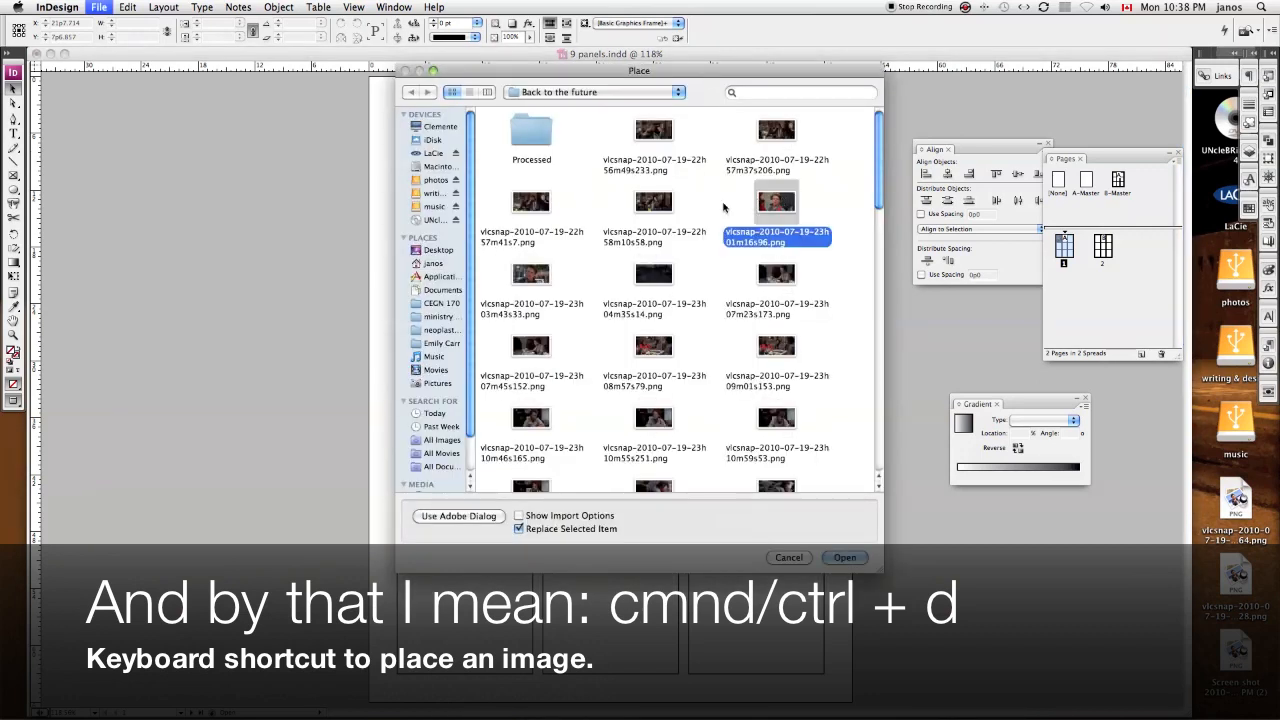
left_click(537, 274, "super")
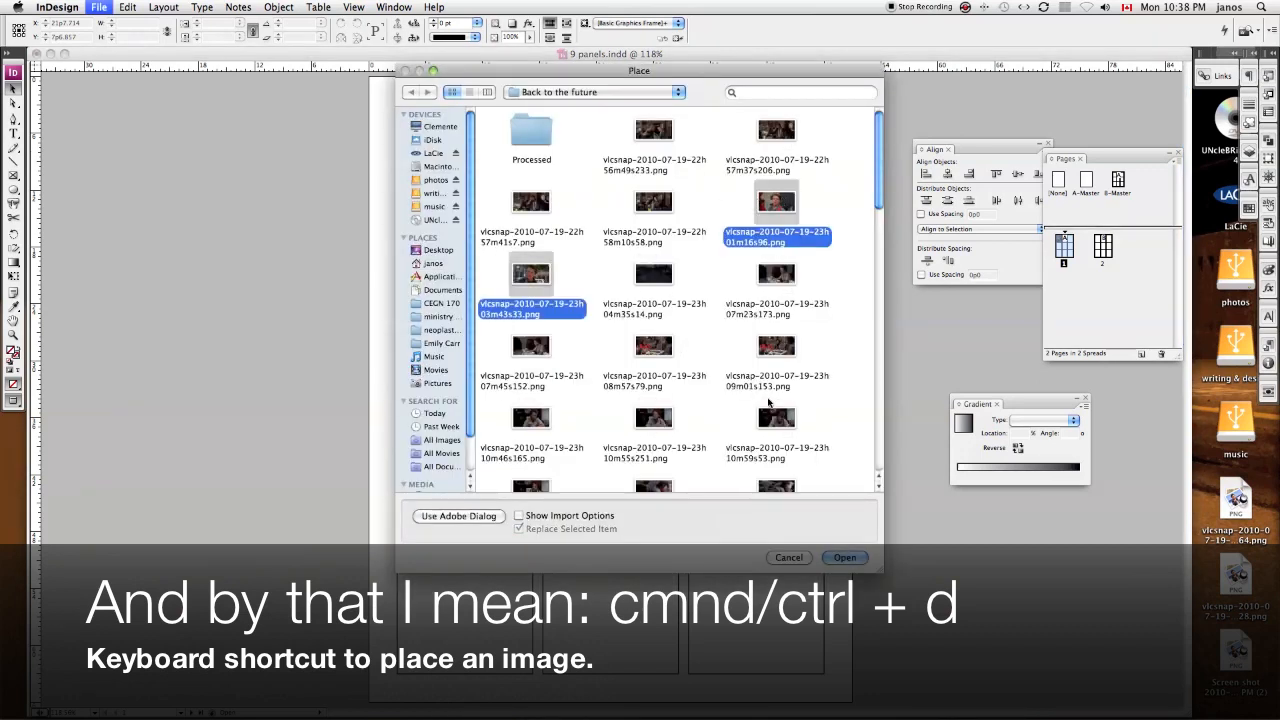
left_click(777, 418, "super")
scroll(677, 378, "down", 5)
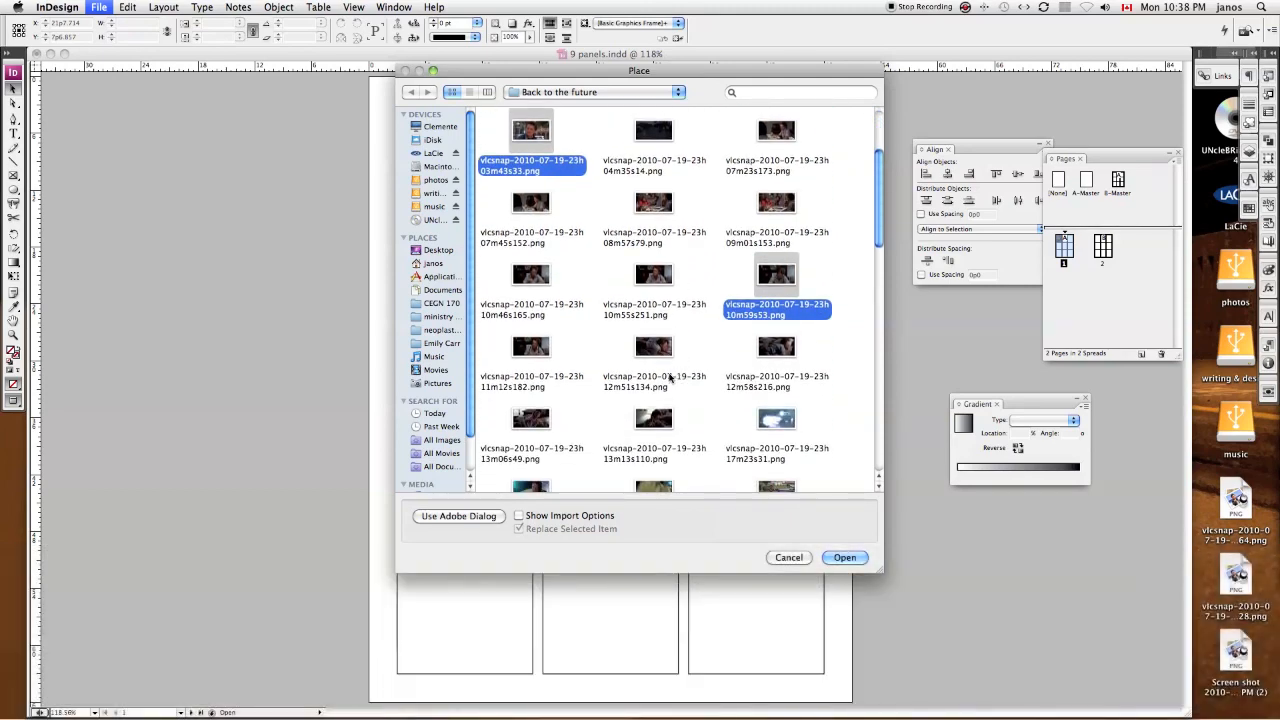
left_click(653, 350, "super")
scroll(700, 390, "down", 3)
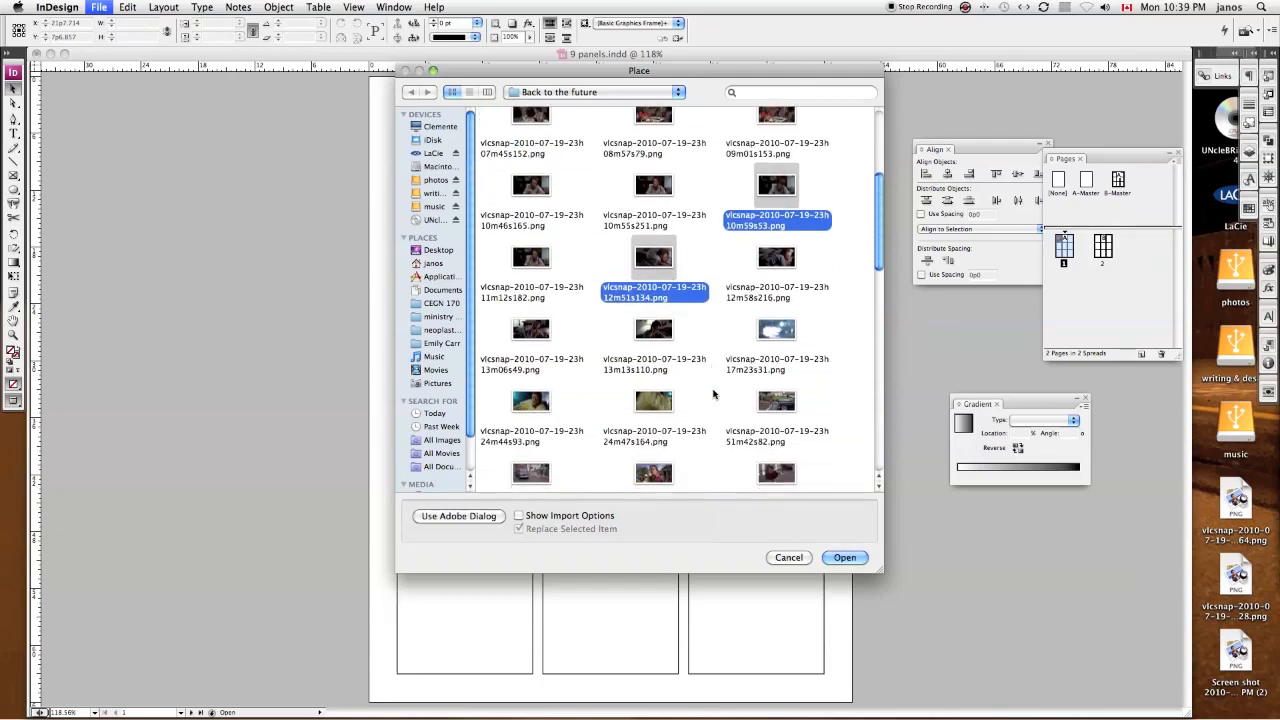
left_click(557, 424, "super")
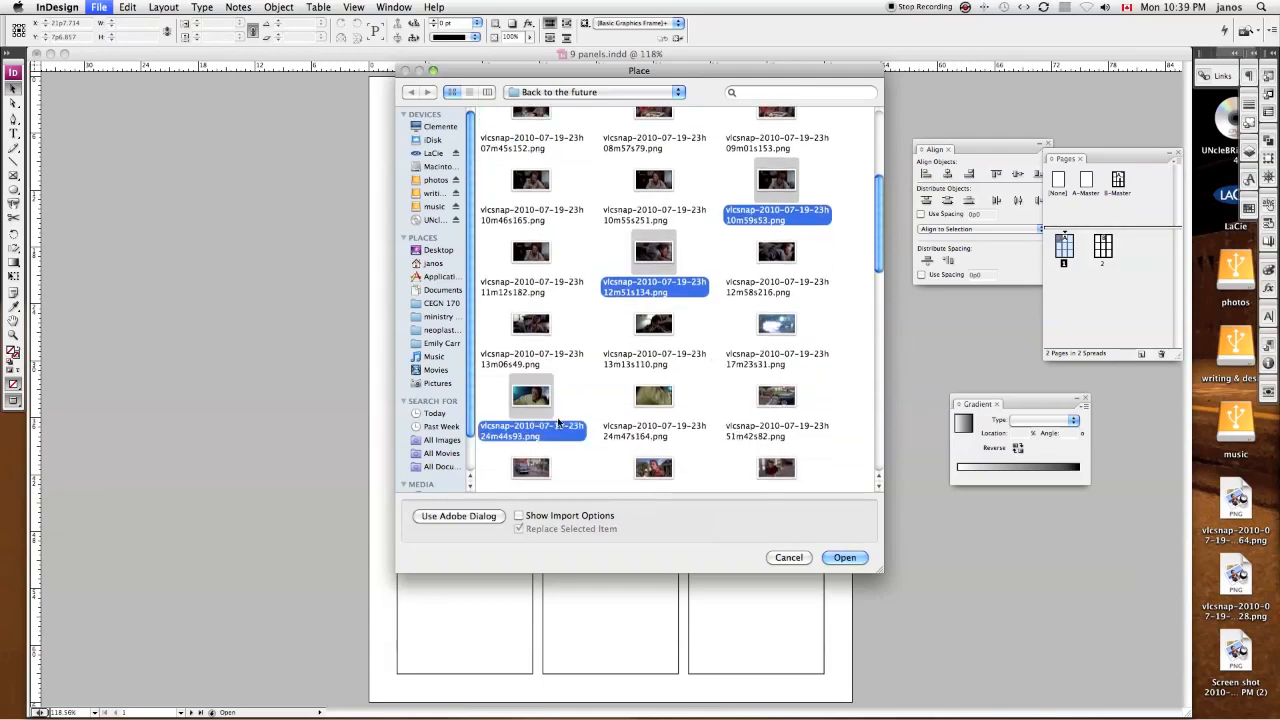
left_click(838, 557)
Step: Place the five loaded images into the second and third panels of the top row and all three middle-row panels
left_click(649, 266)
left_click(734, 254)
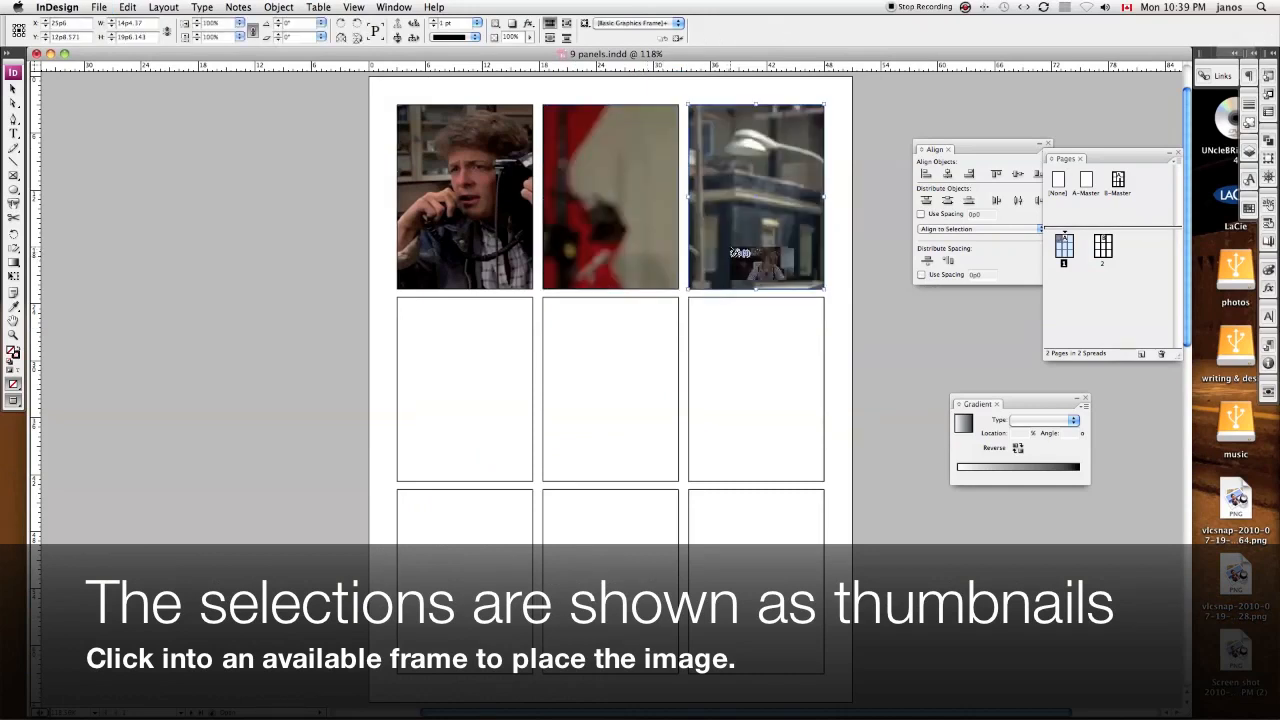
left_click(463, 322)
left_click(606, 358)
left_click(718, 362)
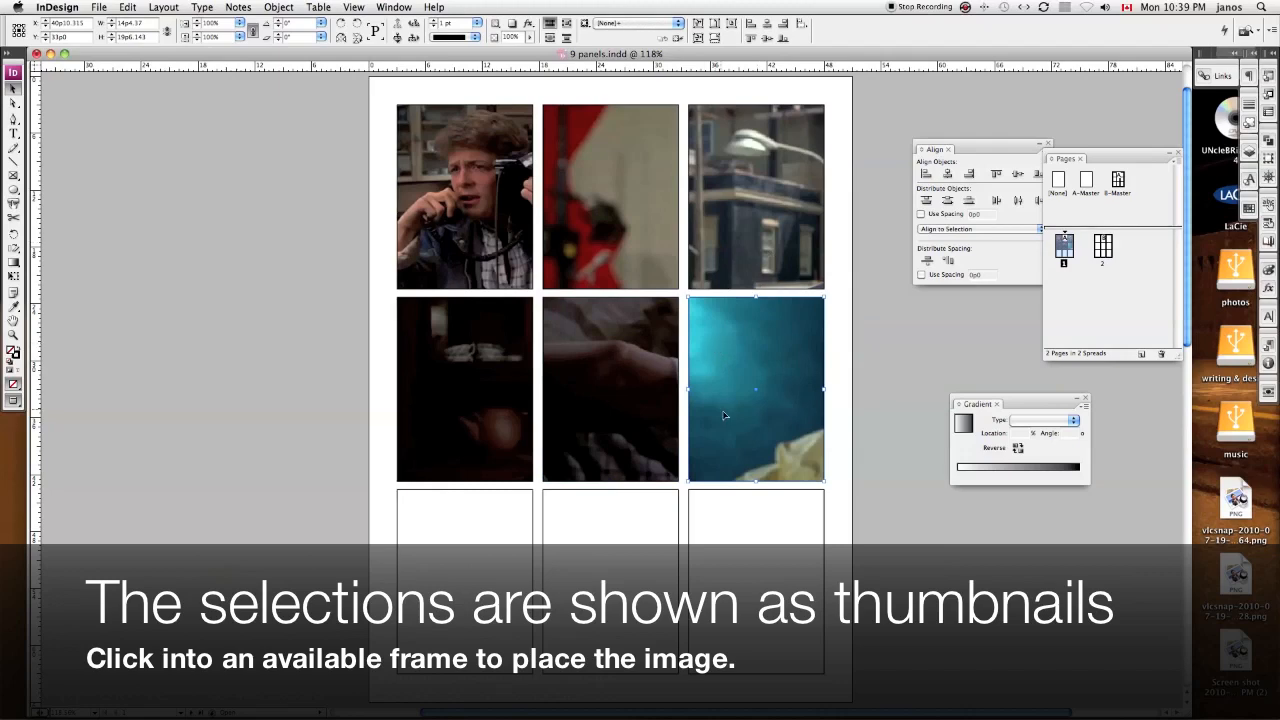
Step: Undo the five image placements to return the stills to the place cursor
key("super+z")
key("super+z")
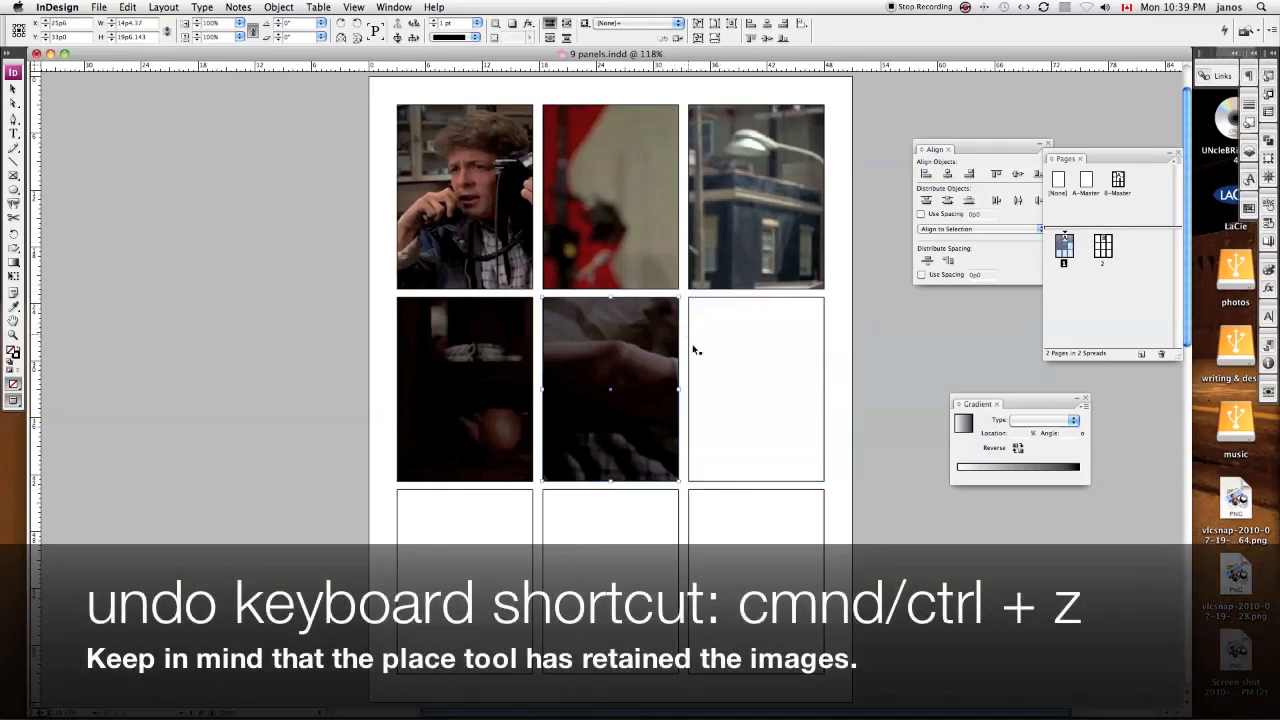
key("super+z")
key("super+z")
key("super+z")
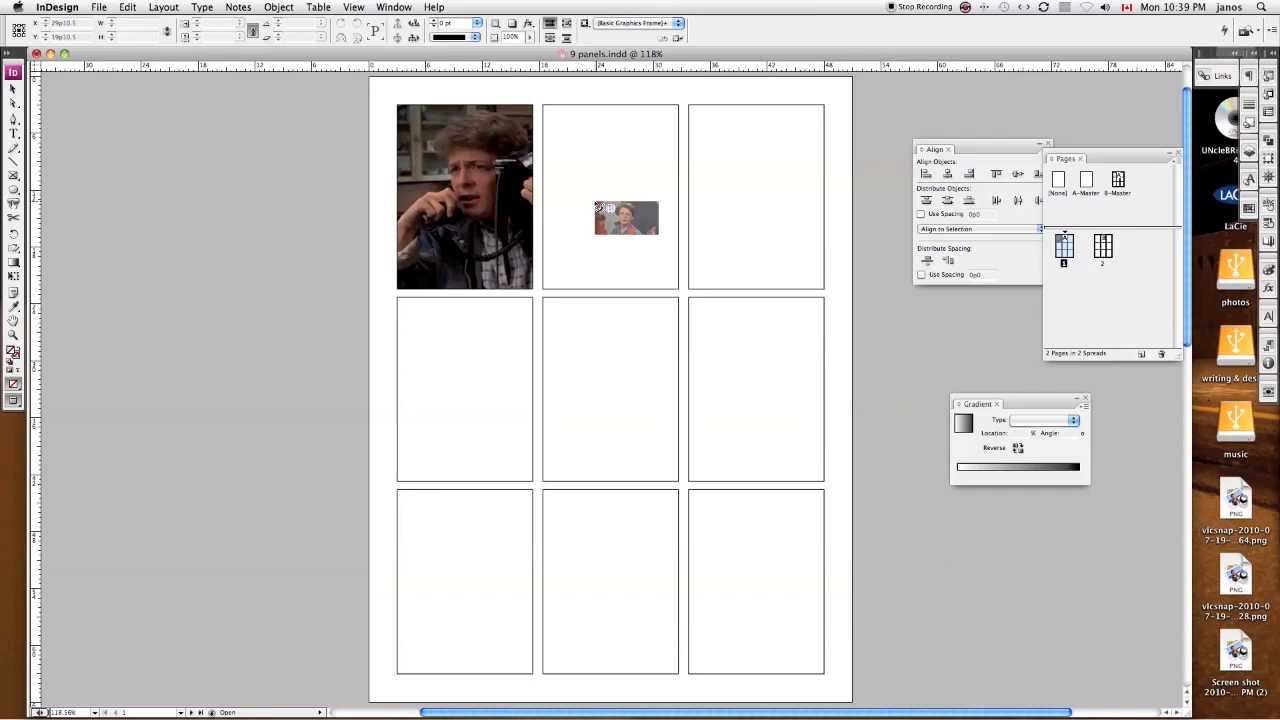
Step: Place the five loaded stills, in order, into the second and third top-row, first middle-row, centre bottom-row and third middle-row panels
left_click(597, 207)
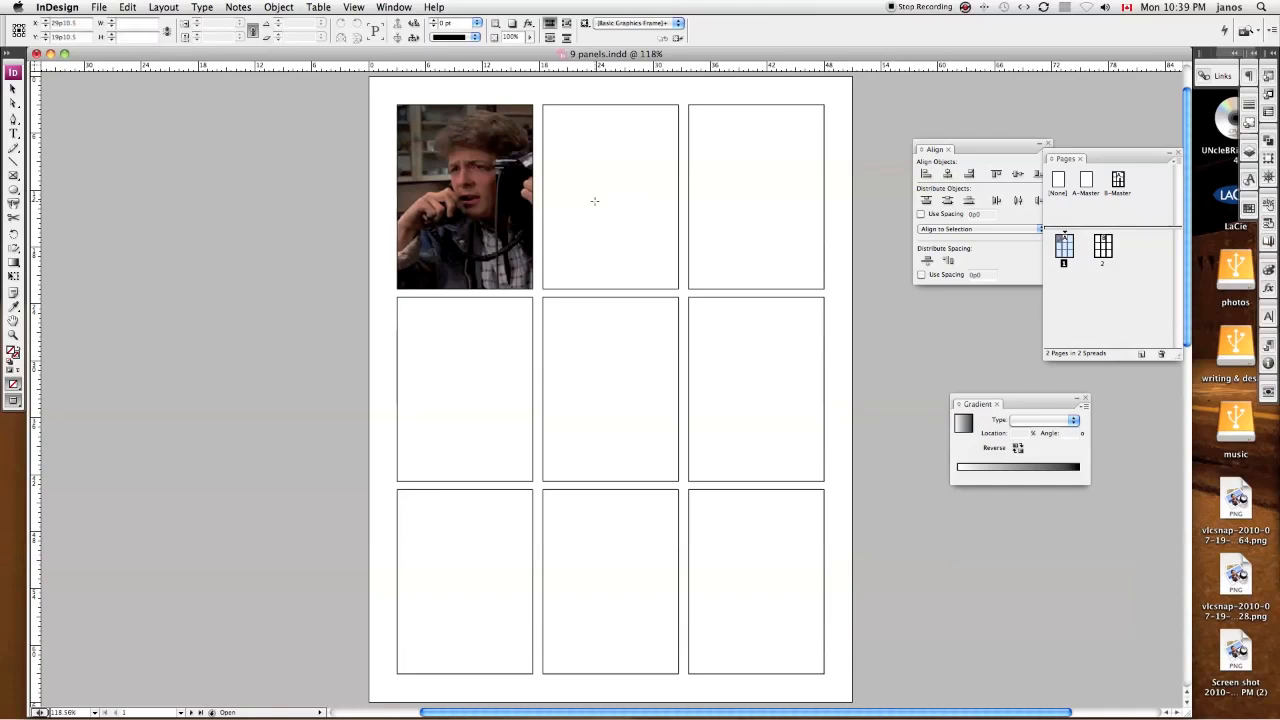
left_click(735, 211)
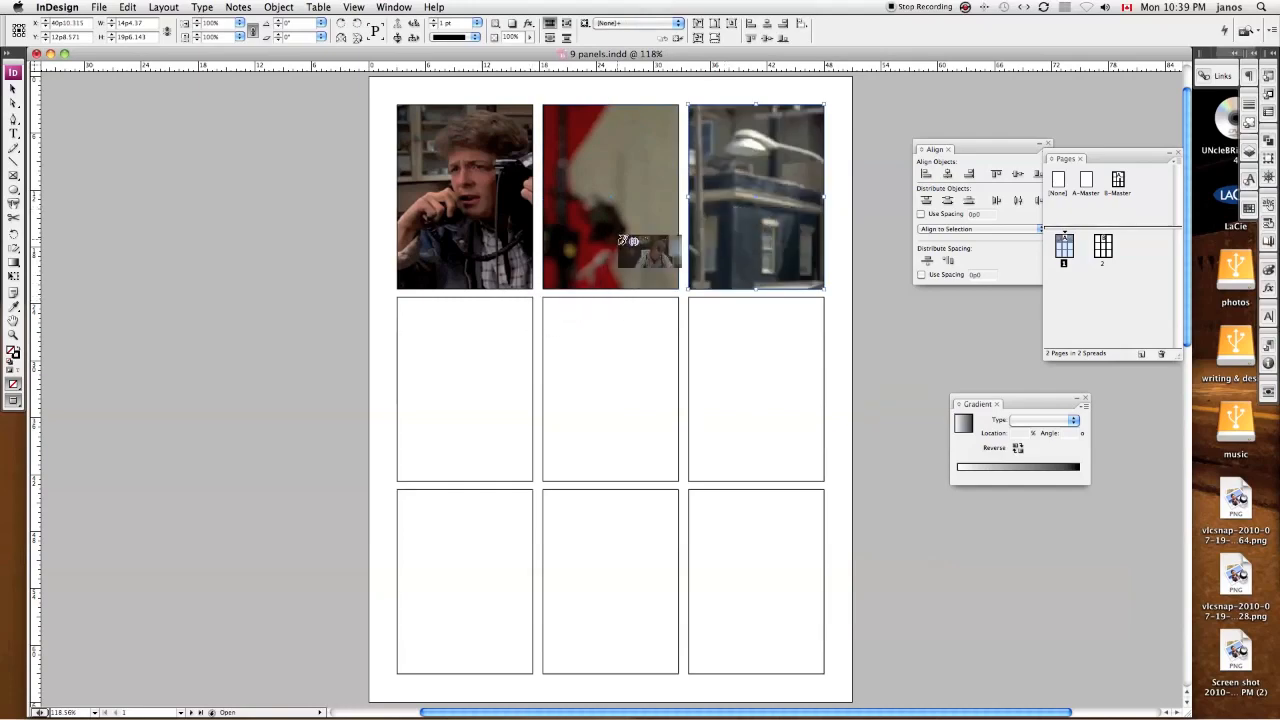
left_click(493, 345)
left_click(584, 503)
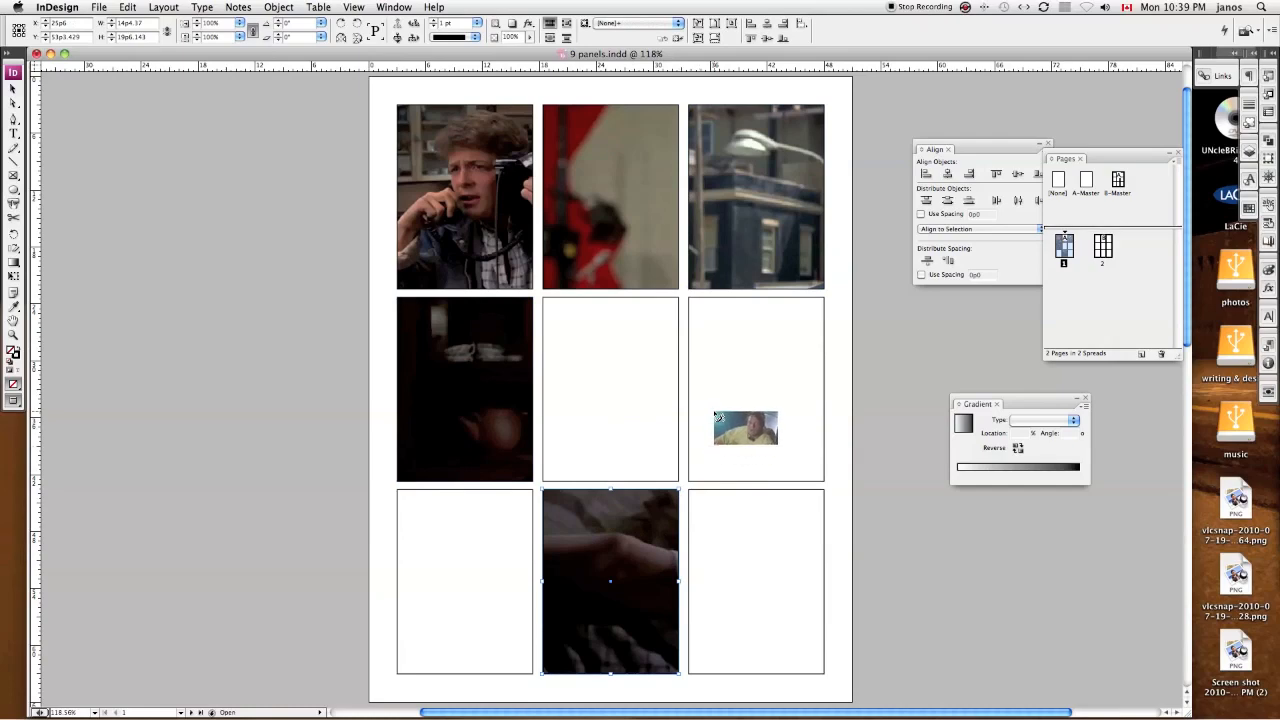
key("Escape")
left_click(720, 438)
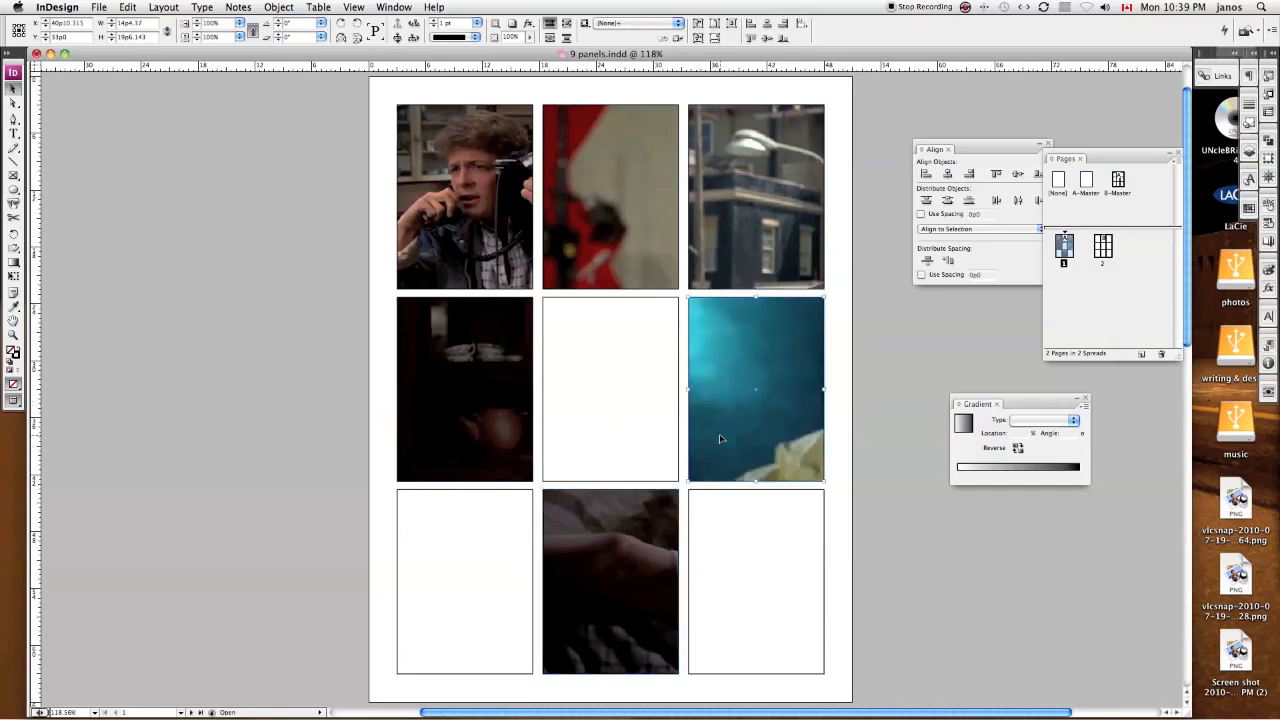
Step: Reposition the image inside the third middle-row panel with the Direct Selection tool so the man's face shows in the frame
key("a")
left_click(720, 436)
left_click_drag(720, 436, 620, 419)
left_click_drag(796, 430, 705, 428)
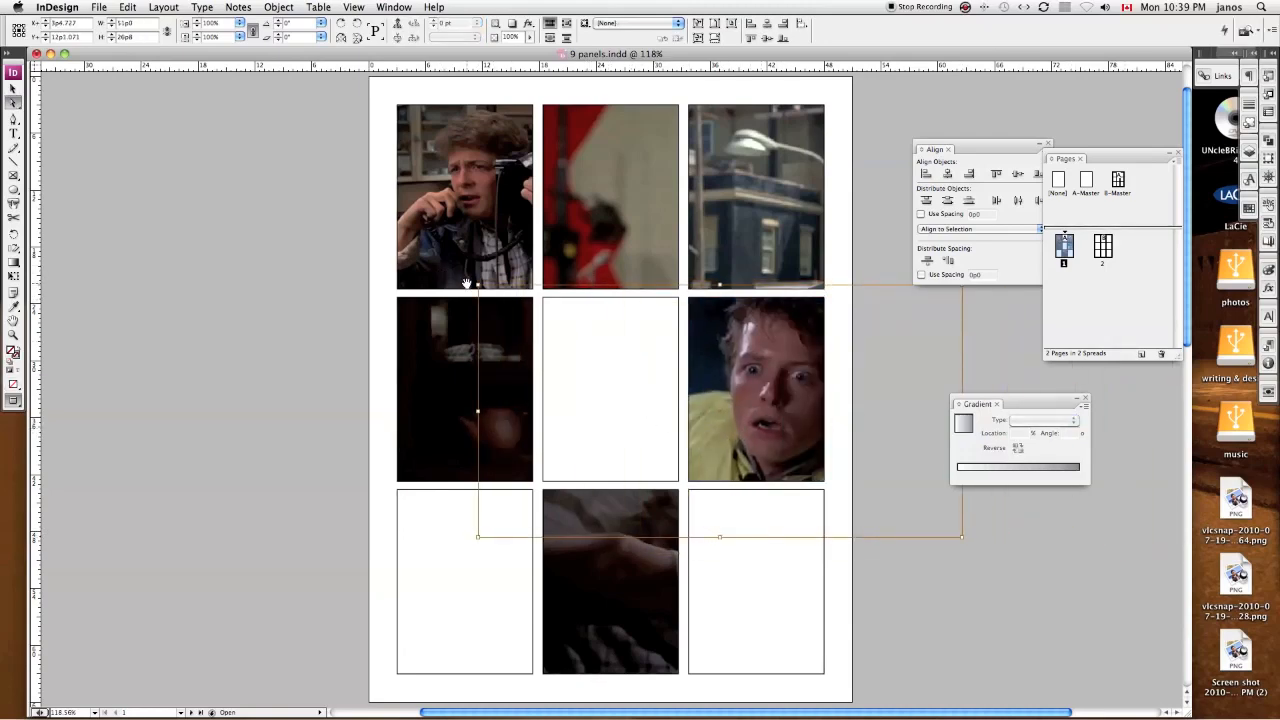
Step: Try to resize the third middle-row image from its corner without constraining the proportions, and undo it
left_click(477, 287)
left_click_drag(477, 287, 520, 343)
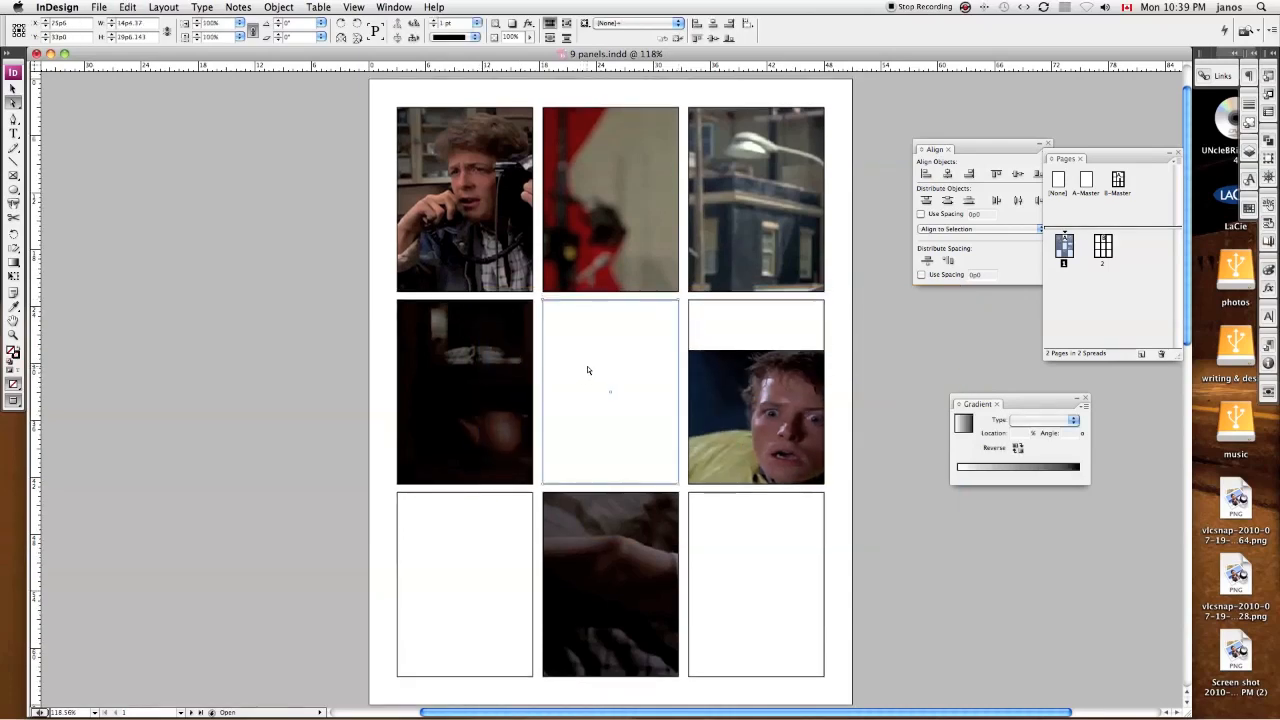
key("super+z")
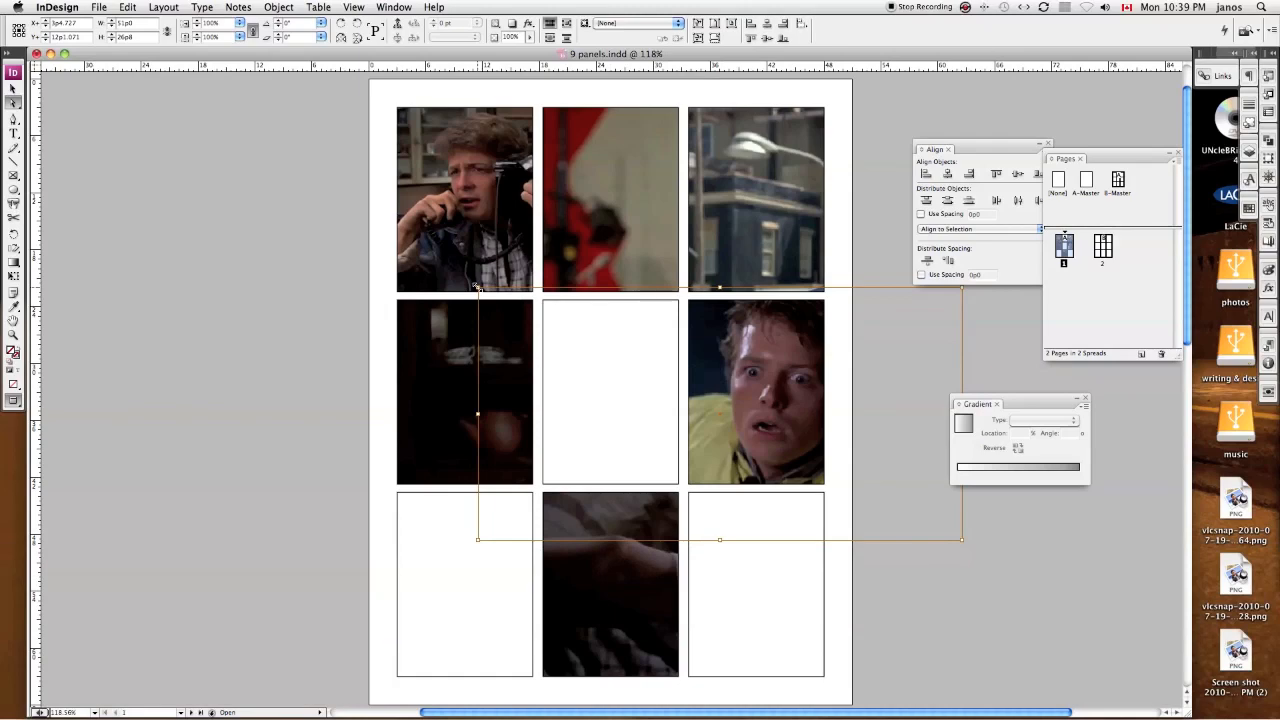
Step: Scale the third middle-row image proportionally to about 81%, position it to frame the man's face, and deselect it
left_click_drag(477, 287, 492, 295)
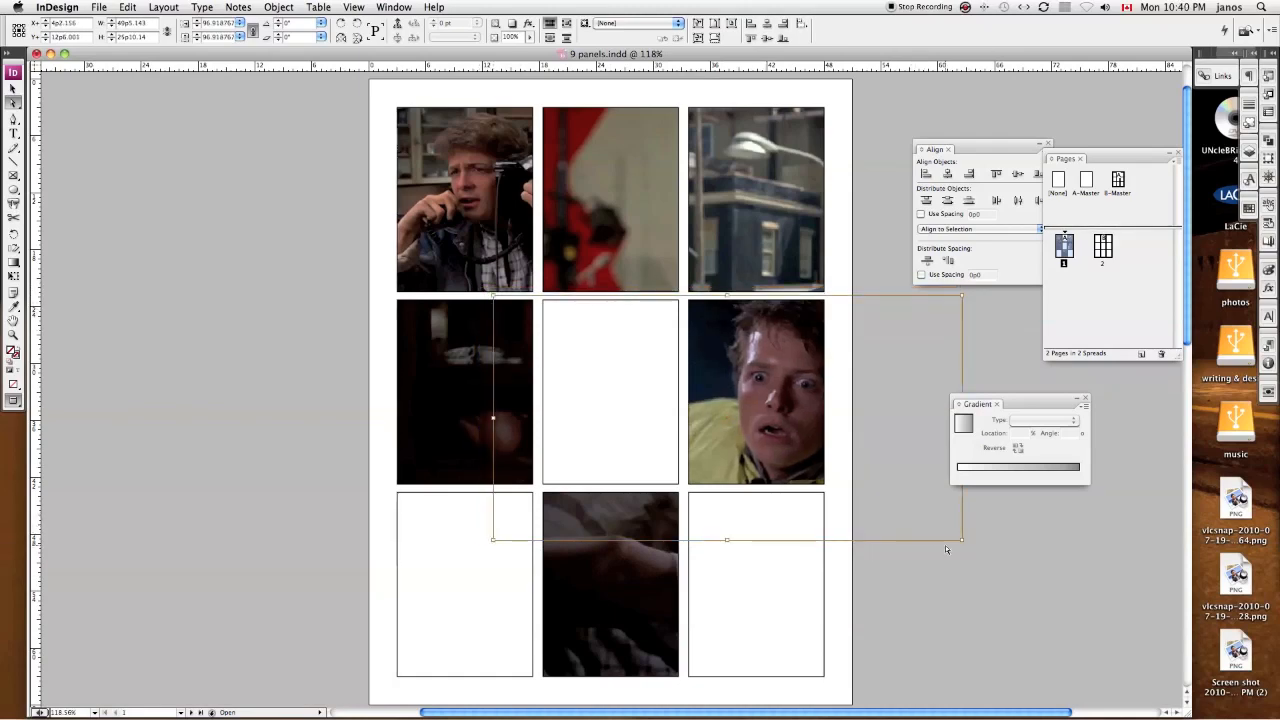
left_click_drag(962, 540, 870, 491)
mouse_move(777, 415)
left_mouse_down()
mouse_move(780, 425)
mouse_move(789, 402)
mouse_move(781, 410)
left_mouse_up()
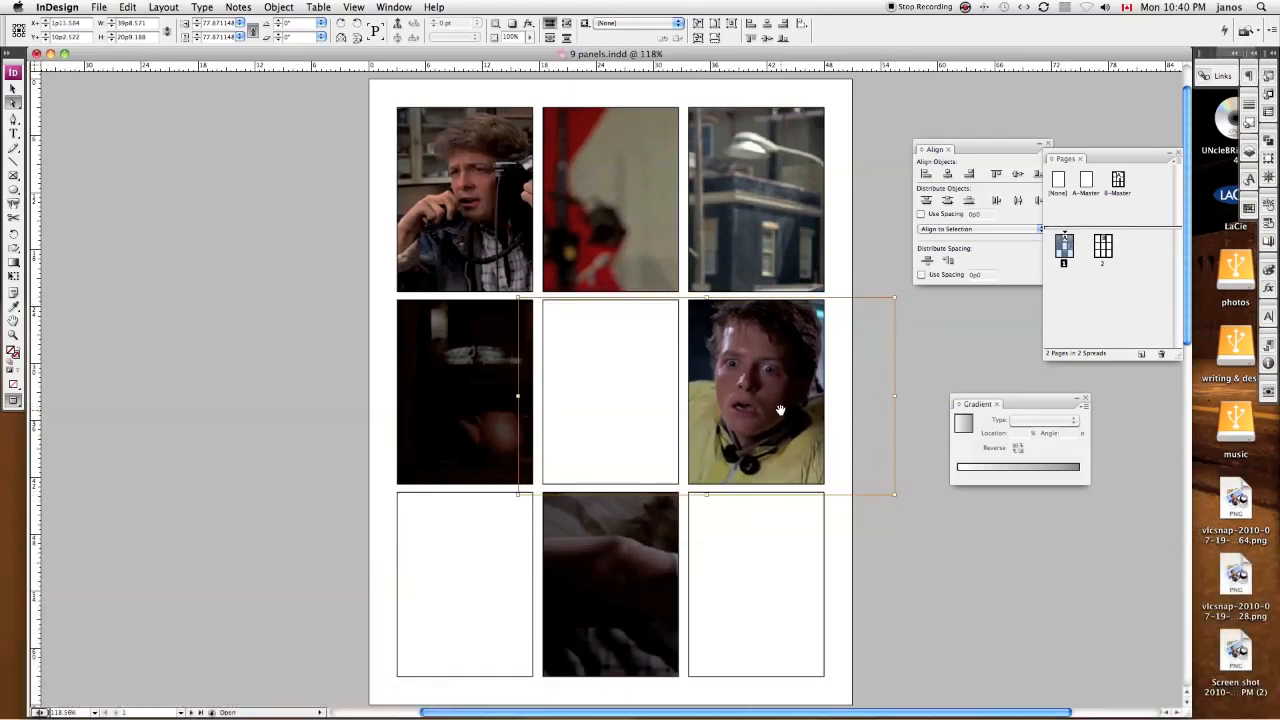
left_click_drag(518, 494, 501, 503)
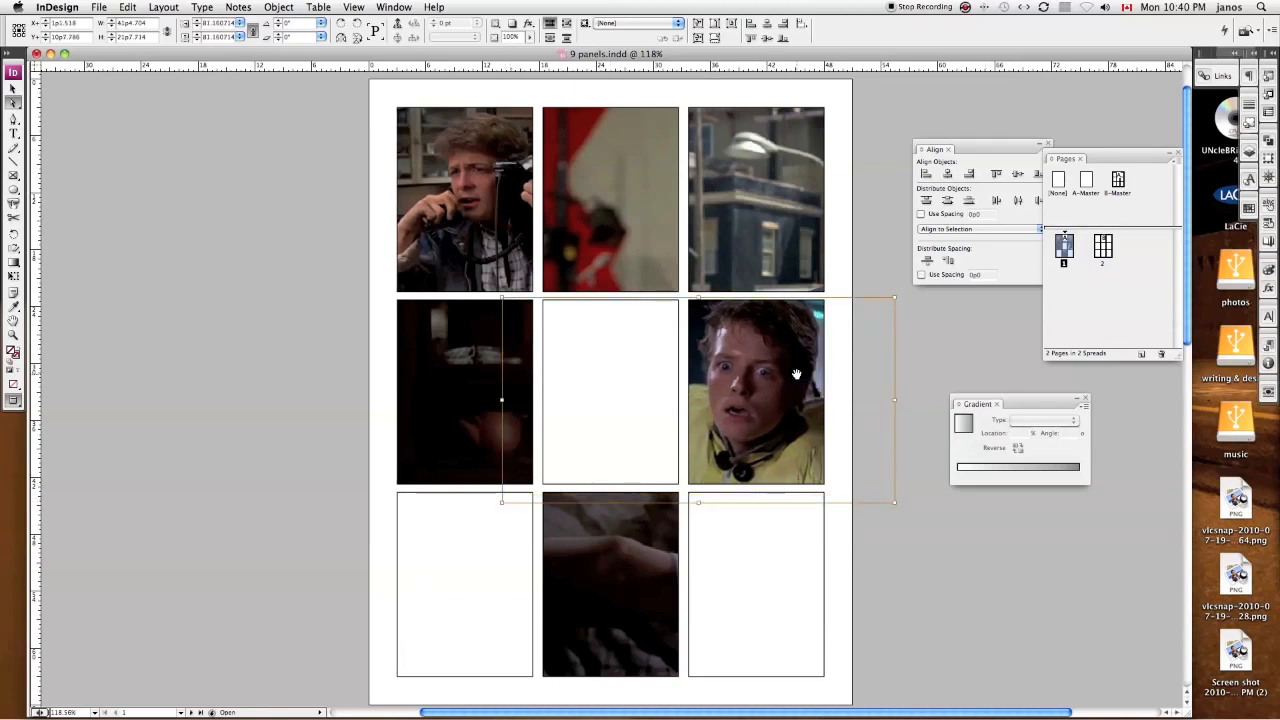
left_click(887, 420)
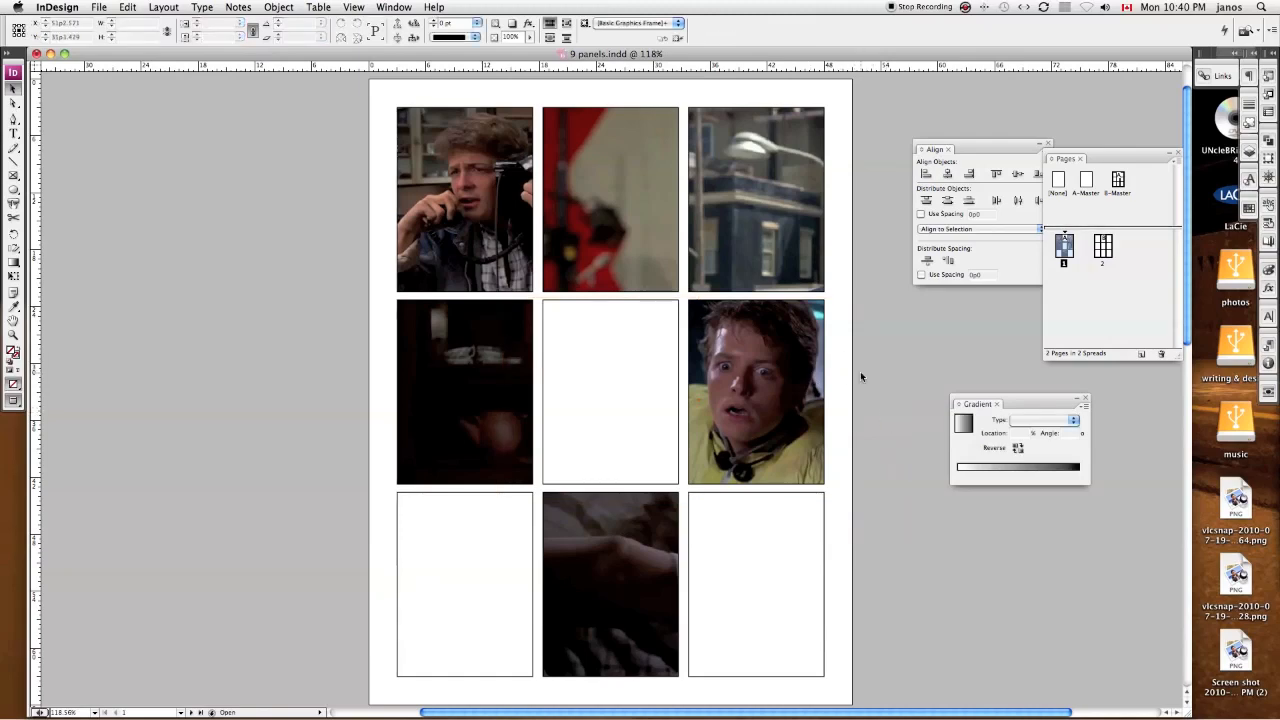
Step: Scale the second top-row image to 75% and the third to about 94%, repositioning both so the faces show in their panels
left_click(650, 243)
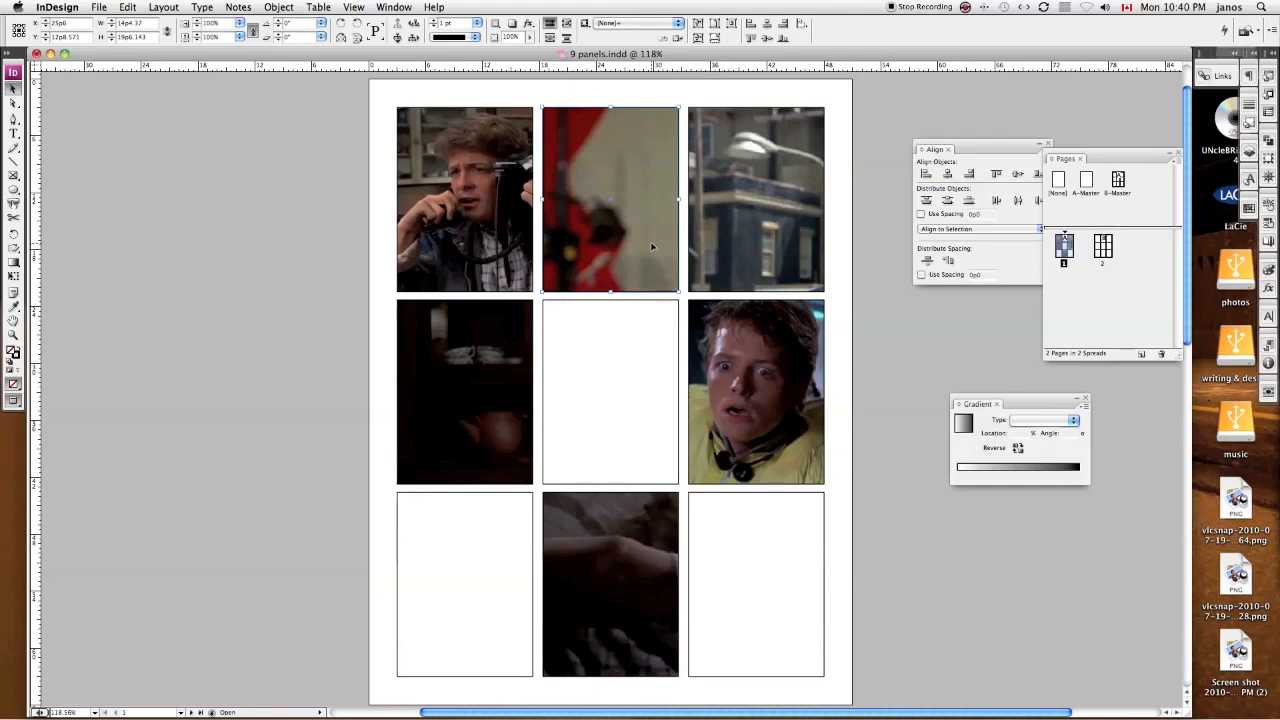
left_click(651, 243)
left_click_drag(1029, 361, 892, 296)
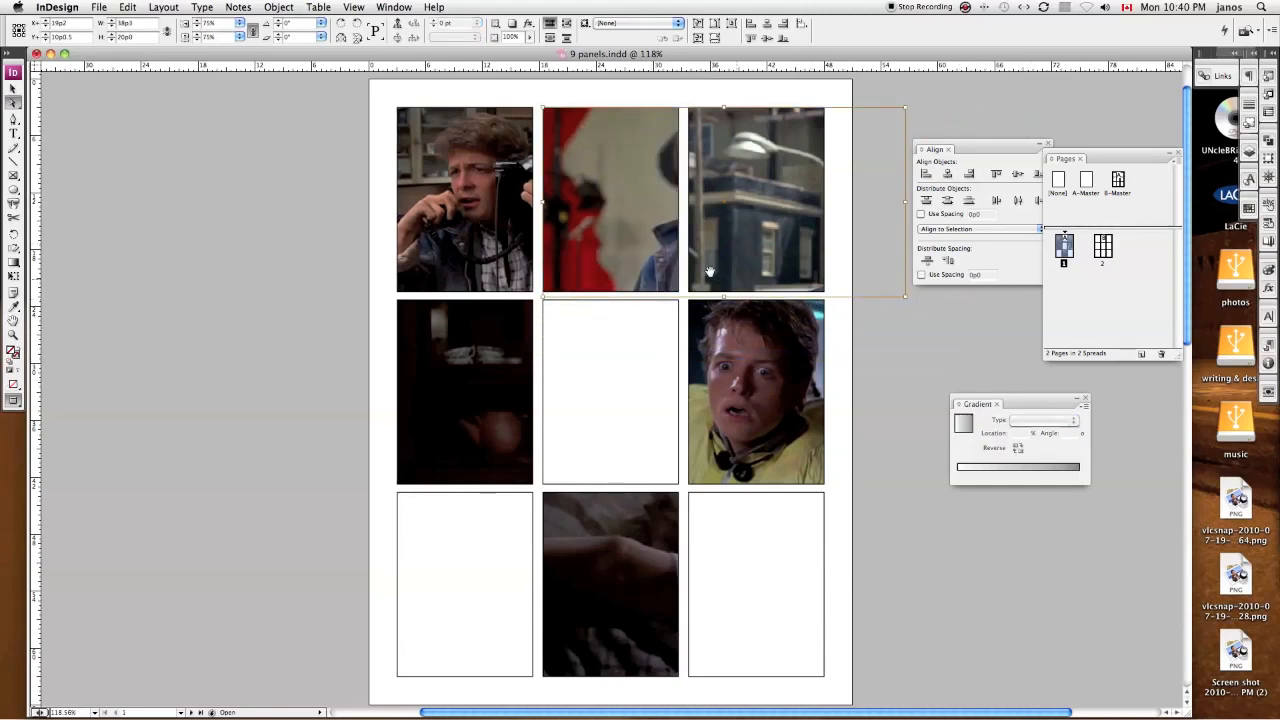
left_click(735, 233)
left_click_drag(940, 343, 790, 336)
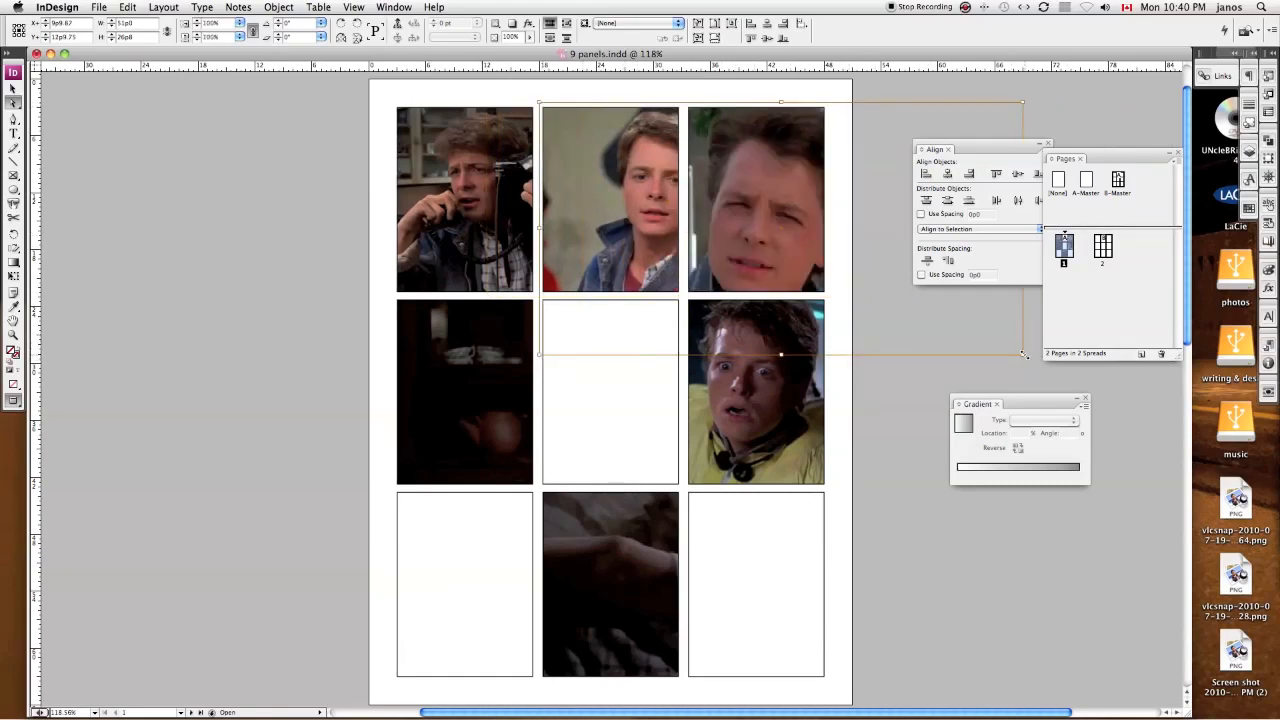
Step: Scale down the image in the first middle-row panel and reposition it to show the man in the checked shirt
left_click(498, 386)
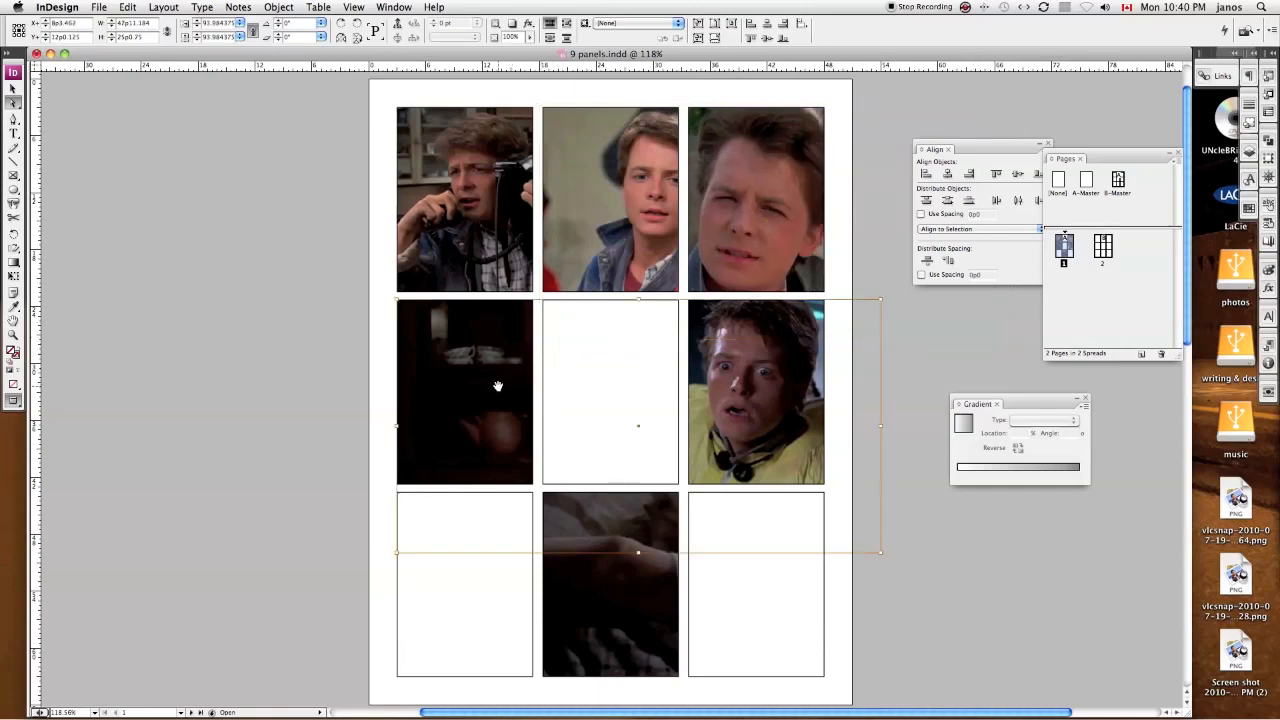
left_click_drag(879, 552, 653, 490)
left_click_drag(473, 385, 354, 380)
Step: Scale down the image in the centre bottom-row panel, reposition it to show the sleeping man, and deselect it
left_click(578, 530)
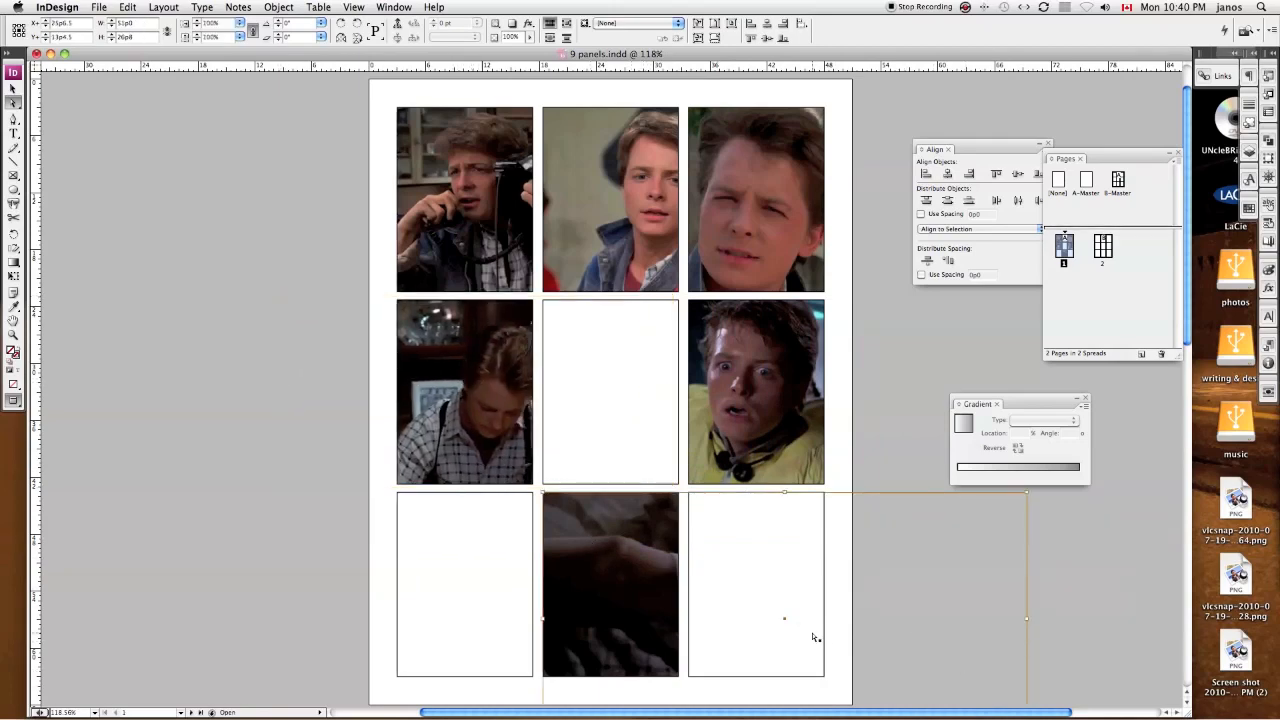
scroll(860, 610, "down", 4)
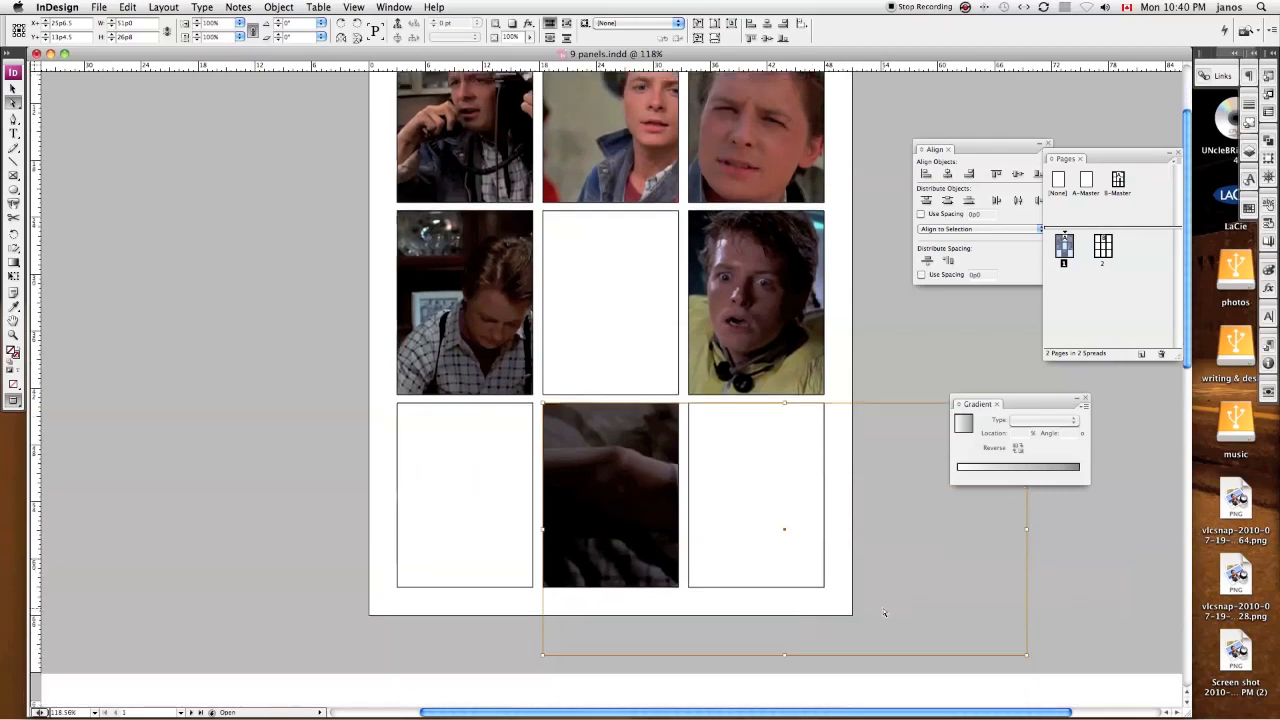
left_click_drag(1025, 545, 905, 481)
left_click_drag(658, 400, 612, 400)
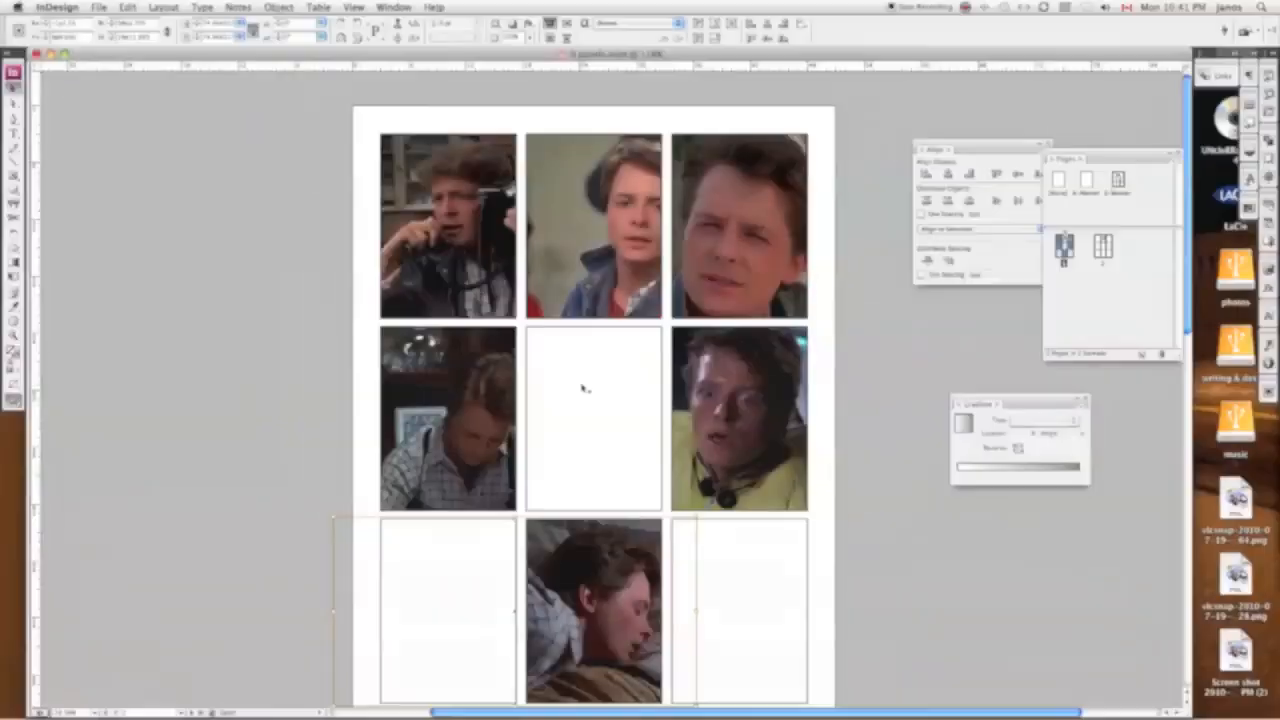
left_click(831, 430)
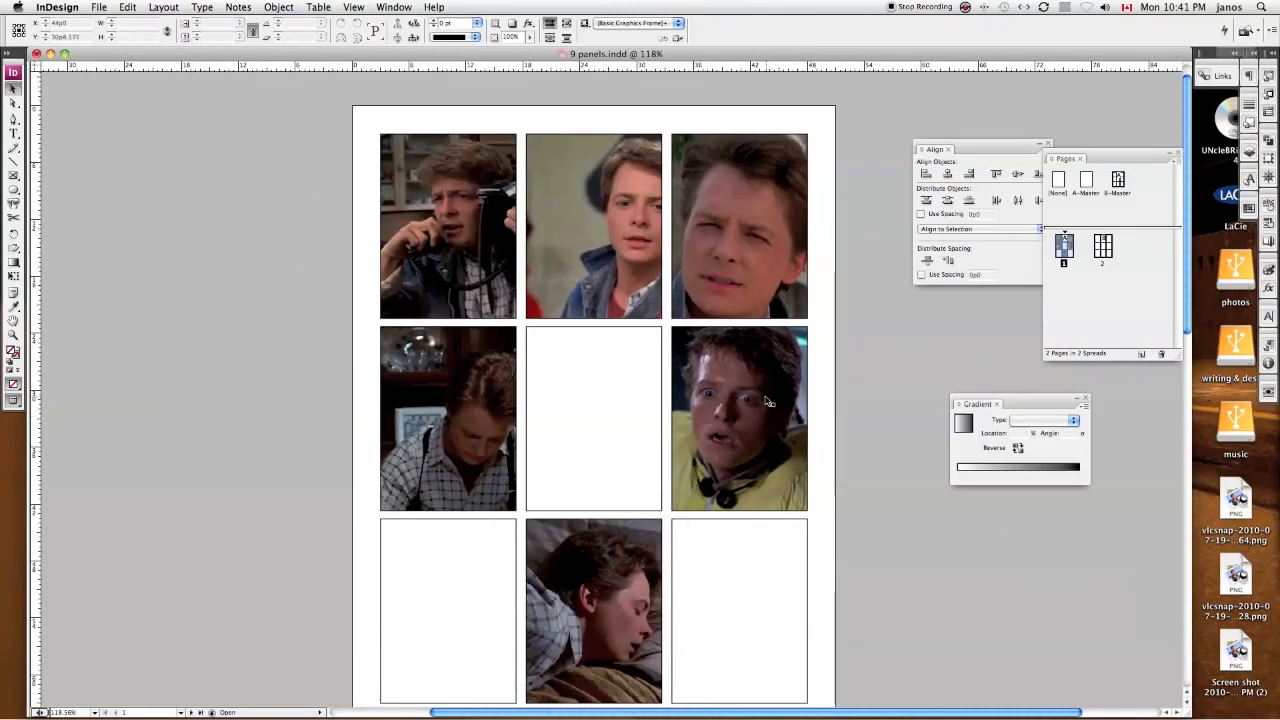
Step: Delete the empty centre frame and the first image frame of the middle row
left_click(769, 402)
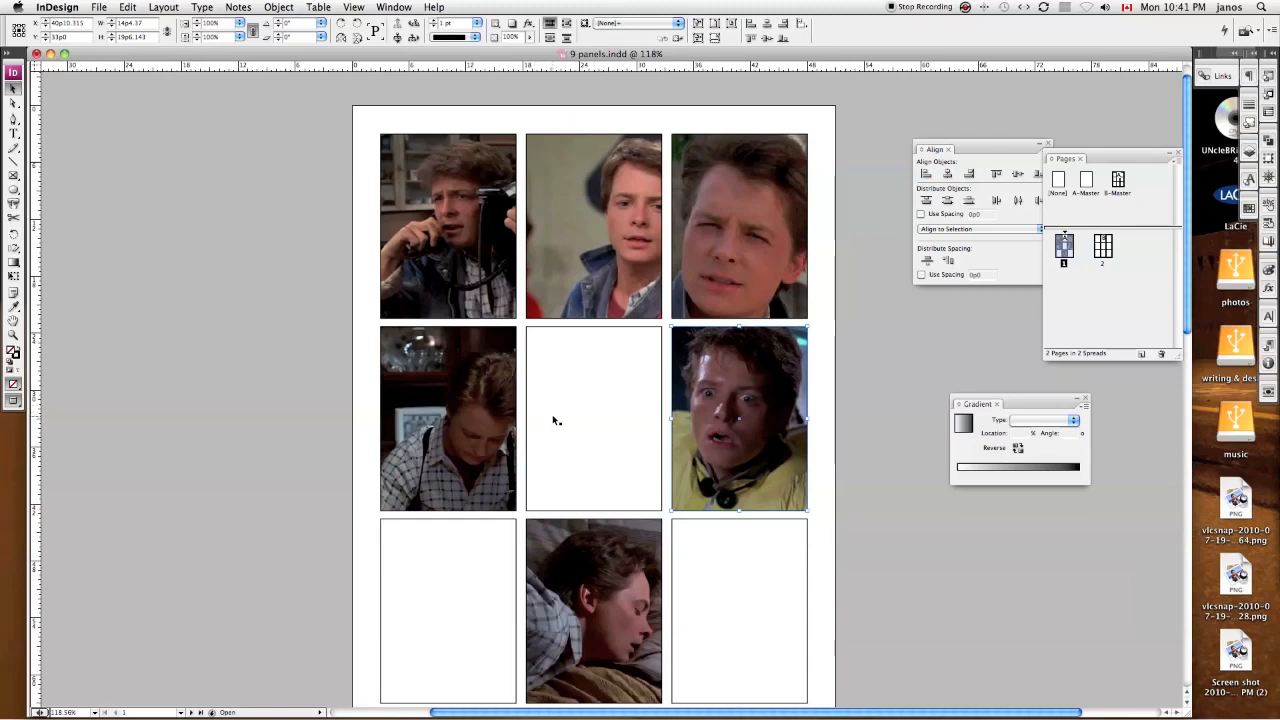
left_click(604, 420)
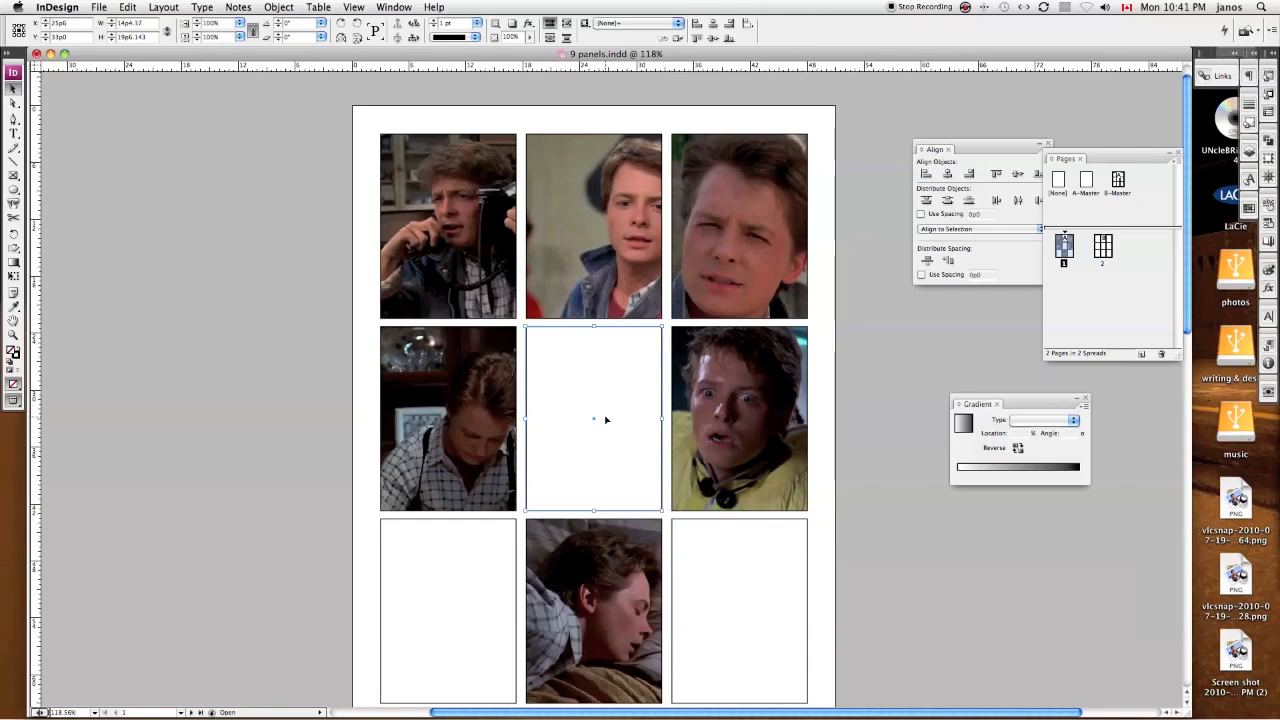
key("Delete")
left_click(512, 418)
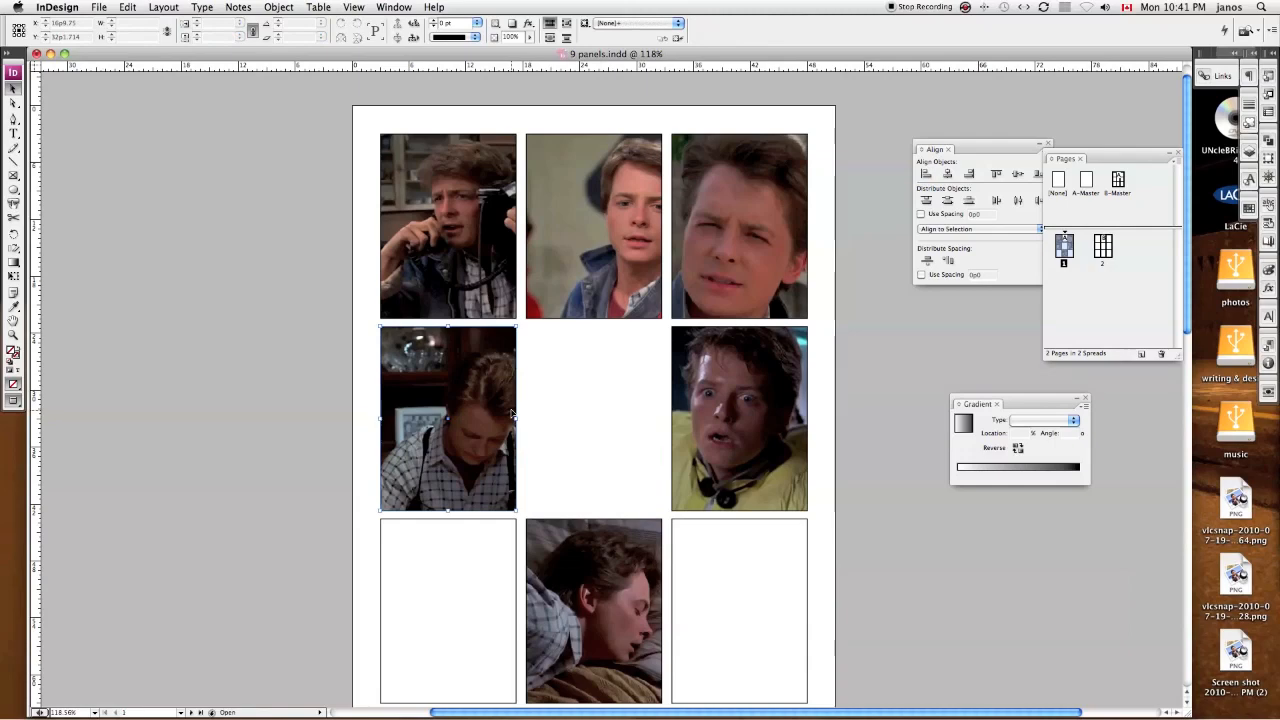
key("Delete")
Step: Show the guides and frame edges, and widen the remaining middle-row frame to the page's left margin to span all three columns
left_click(688, 413)
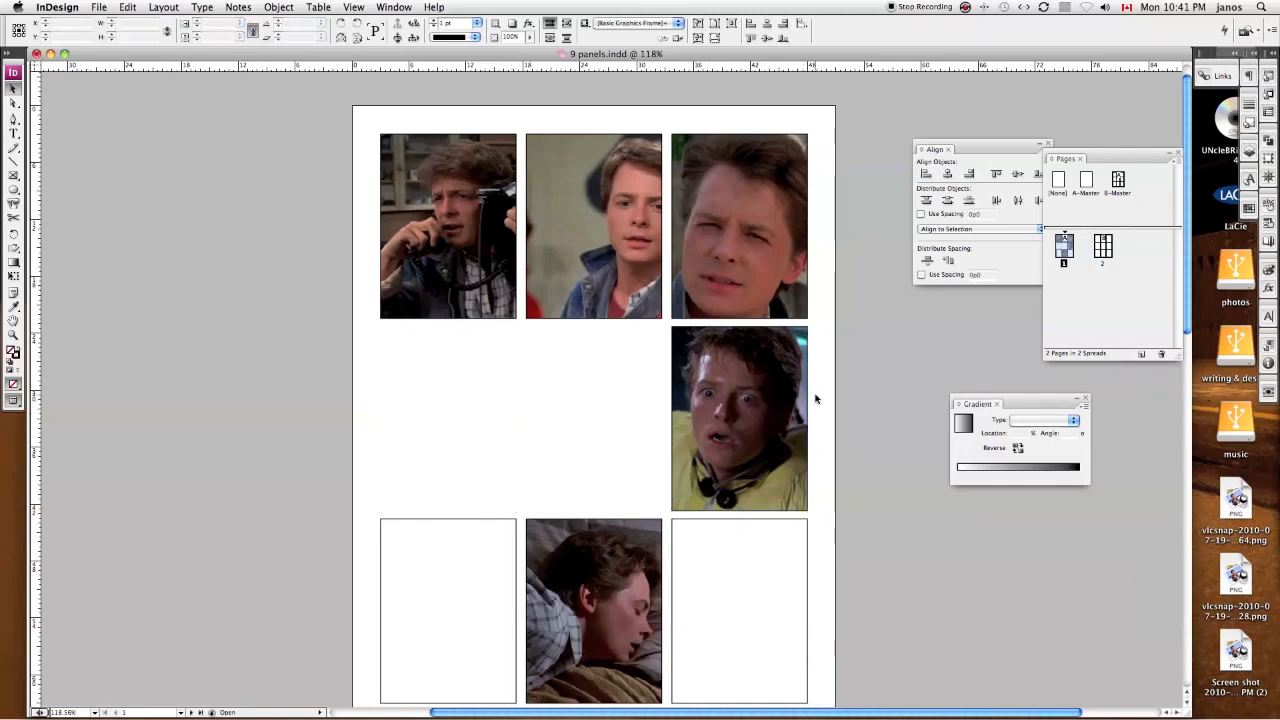
key("w")
left_click(690, 405)
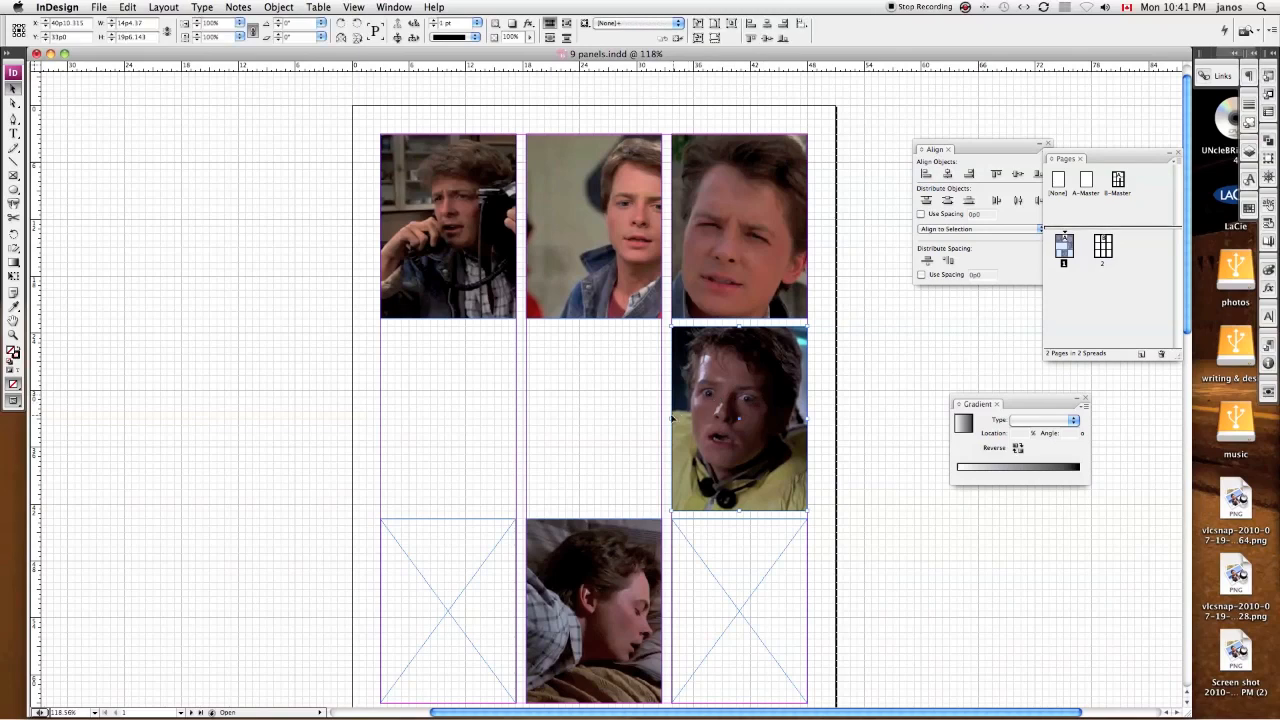
left_click_drag(668, 418, 381, 414)
Step: Reposition the image inside the widened middle-row frame and scale it proportionally to about 89% to fill the frame
key("a")
left_click(590, 414)
left_click_drag(551, 414, 512, 411)
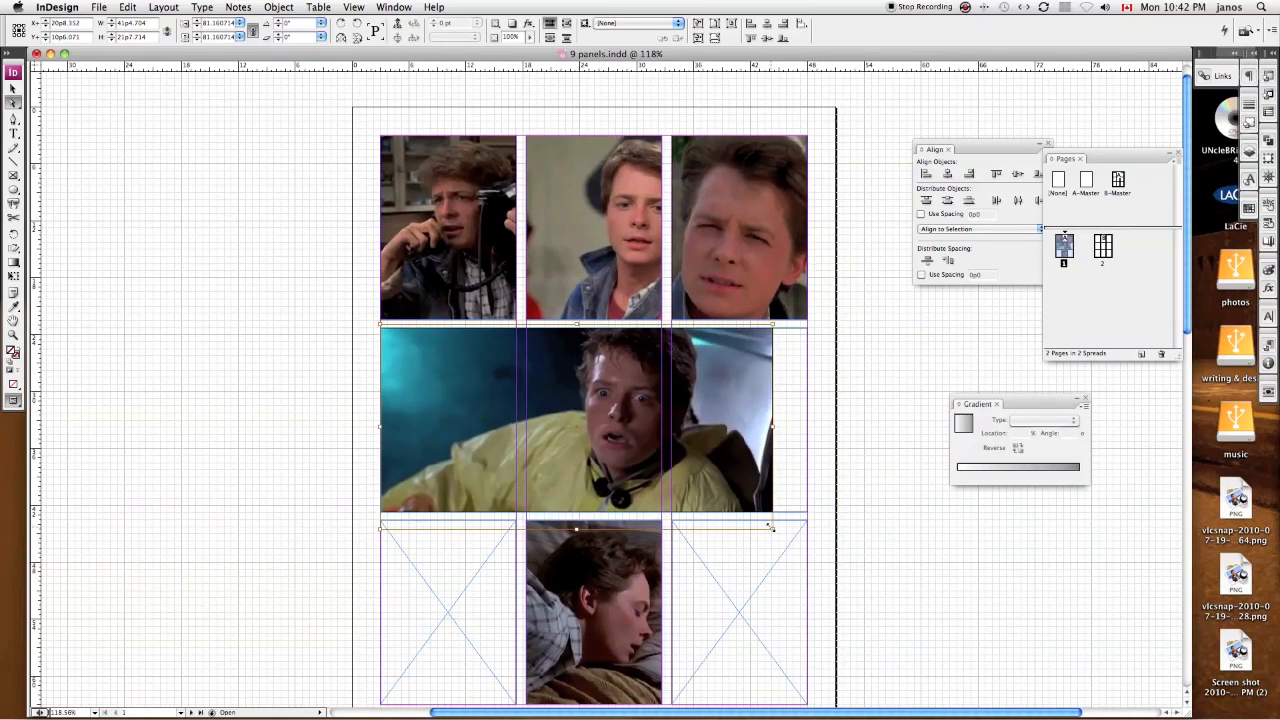
left_click_drag(770, 527, 813, 549)
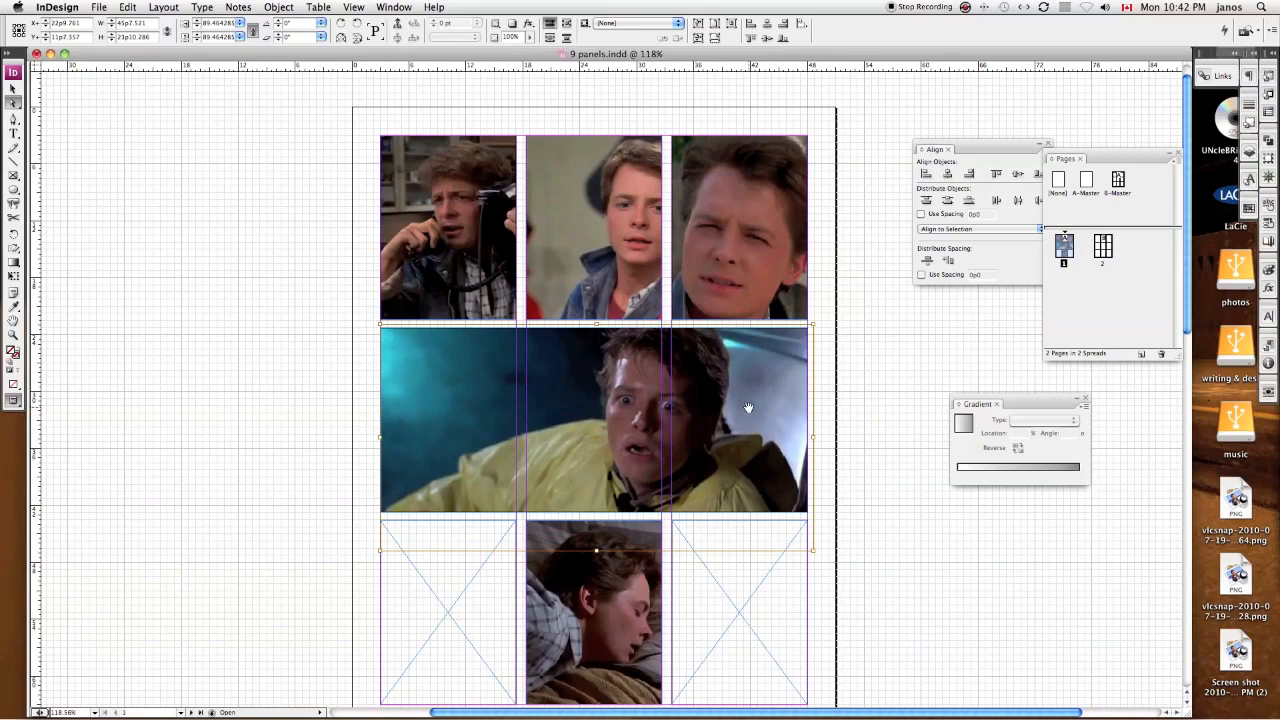
Step: Nudge the image in the wide middle-row panel slightly down inside its frame and deselect it
key("Down")
key("Down")
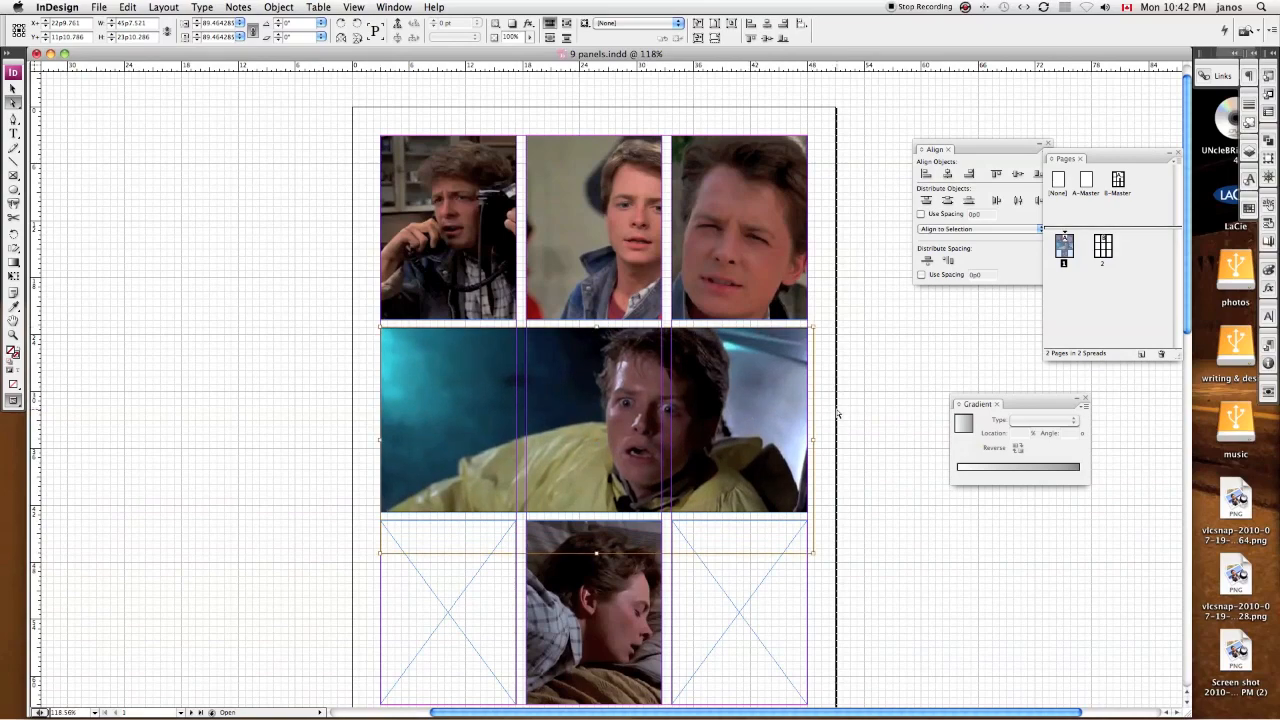
key("v")
left_click(825, 411)
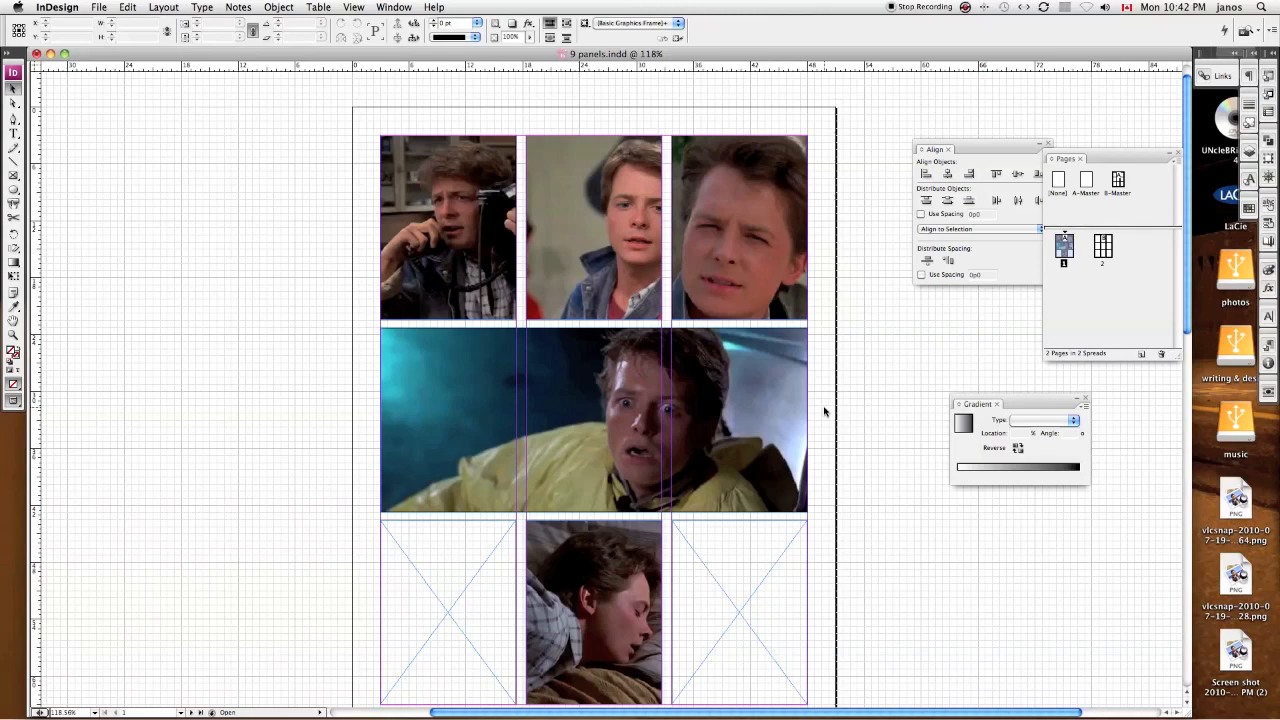
Step: Switch to Finder and open a new file browser window over the comic page
scroll(843, 368, "down", 2)
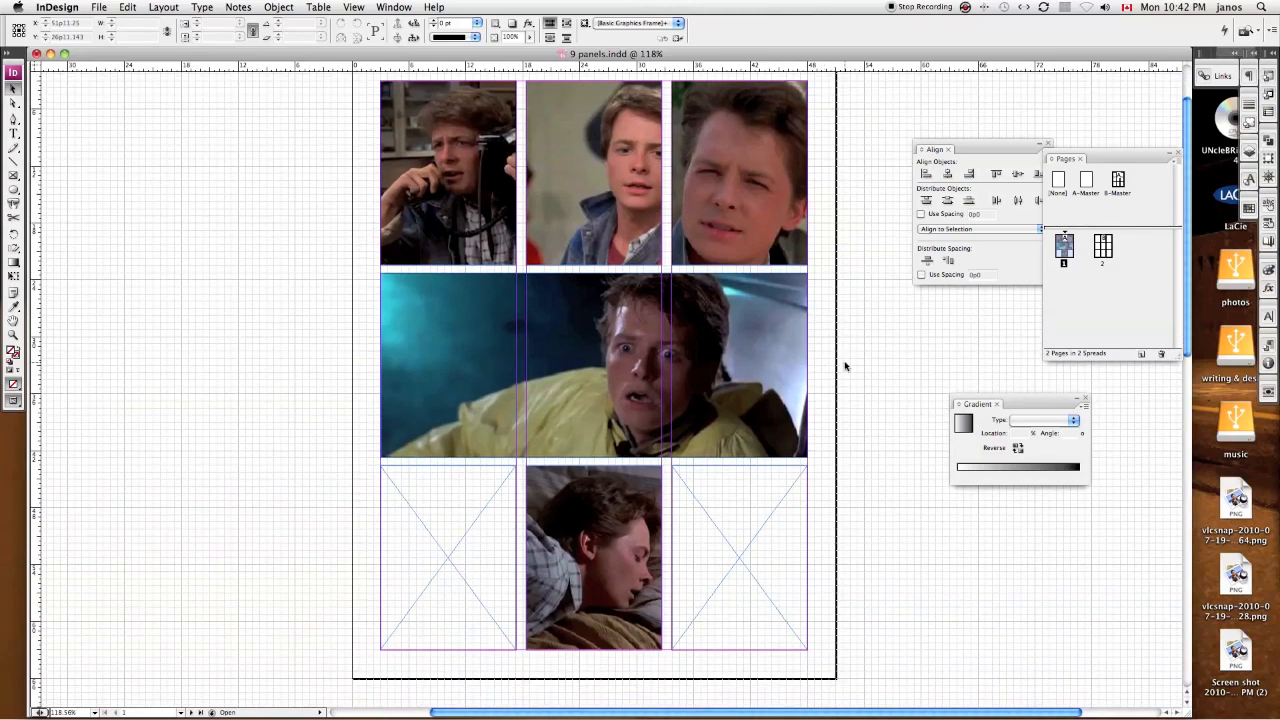
key("super+Tab")
key("super+Tab")
key("super+Tab")
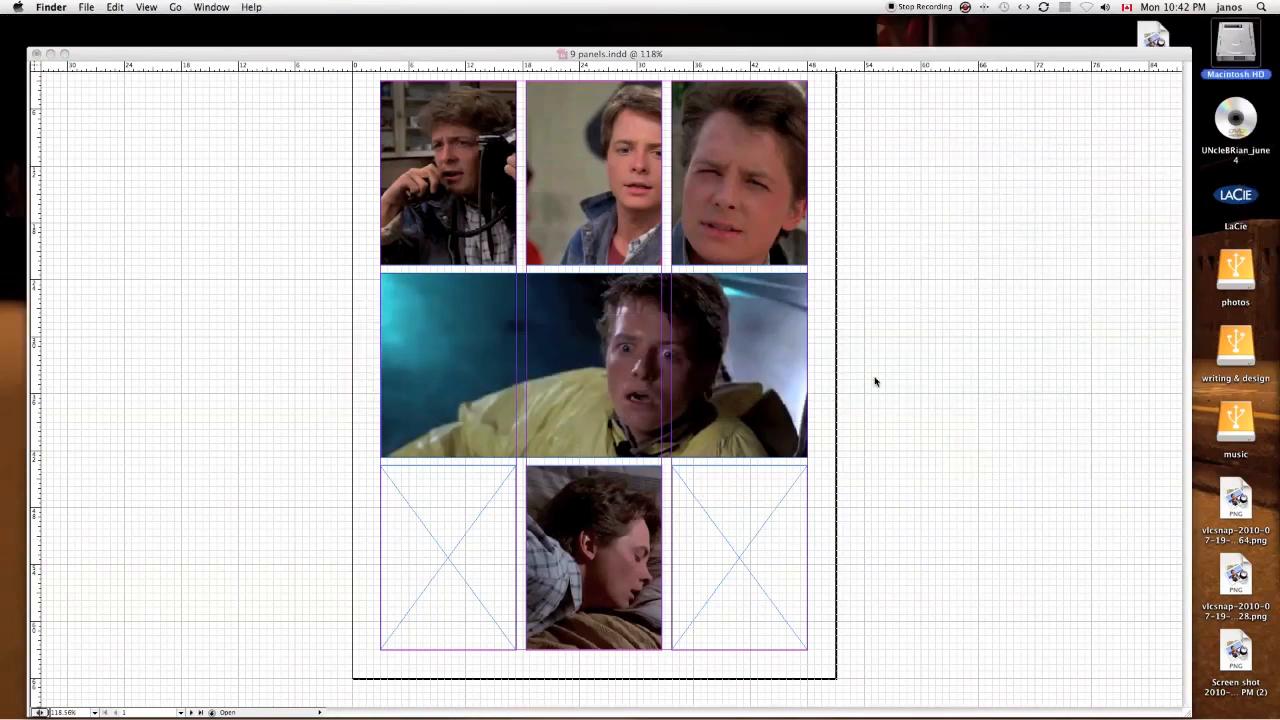
key("super+n")
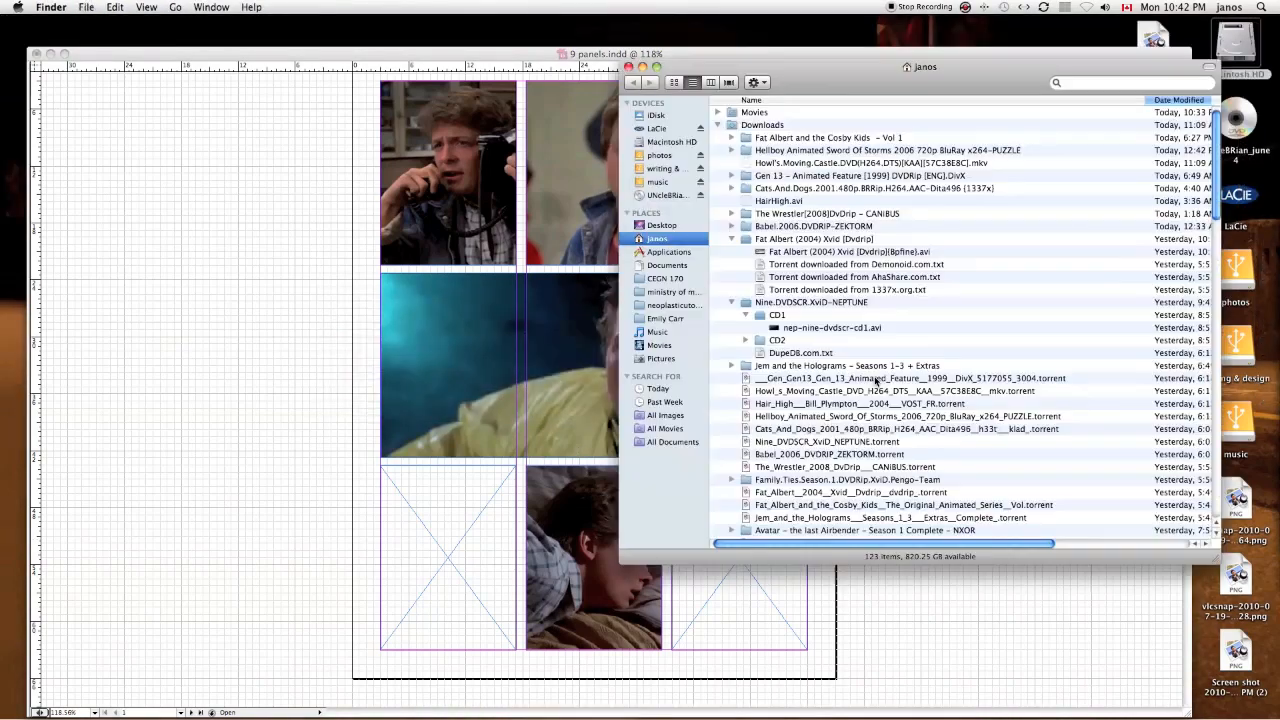
Step: Place the still ending in 0h42m07s117.png from the Back to the future folder in CEGN 170 into the empty first bottom-row frame
left_click(660, 278)
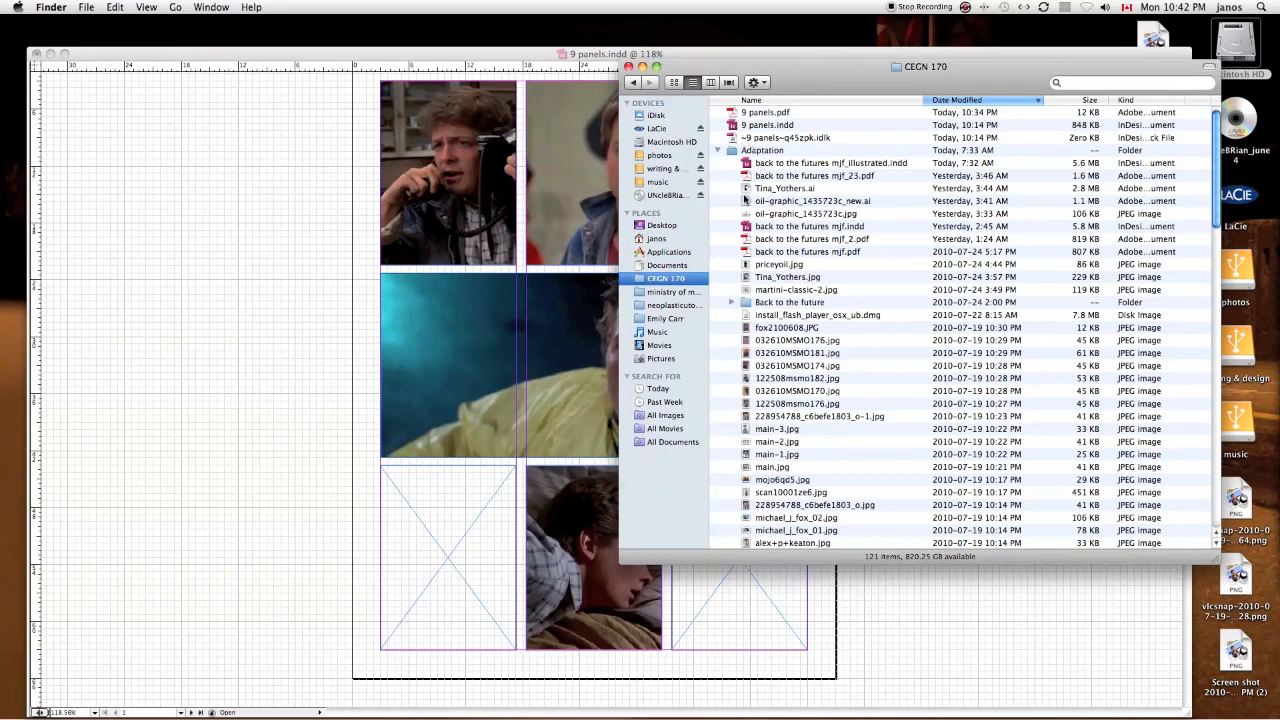
double_click(747, 303)
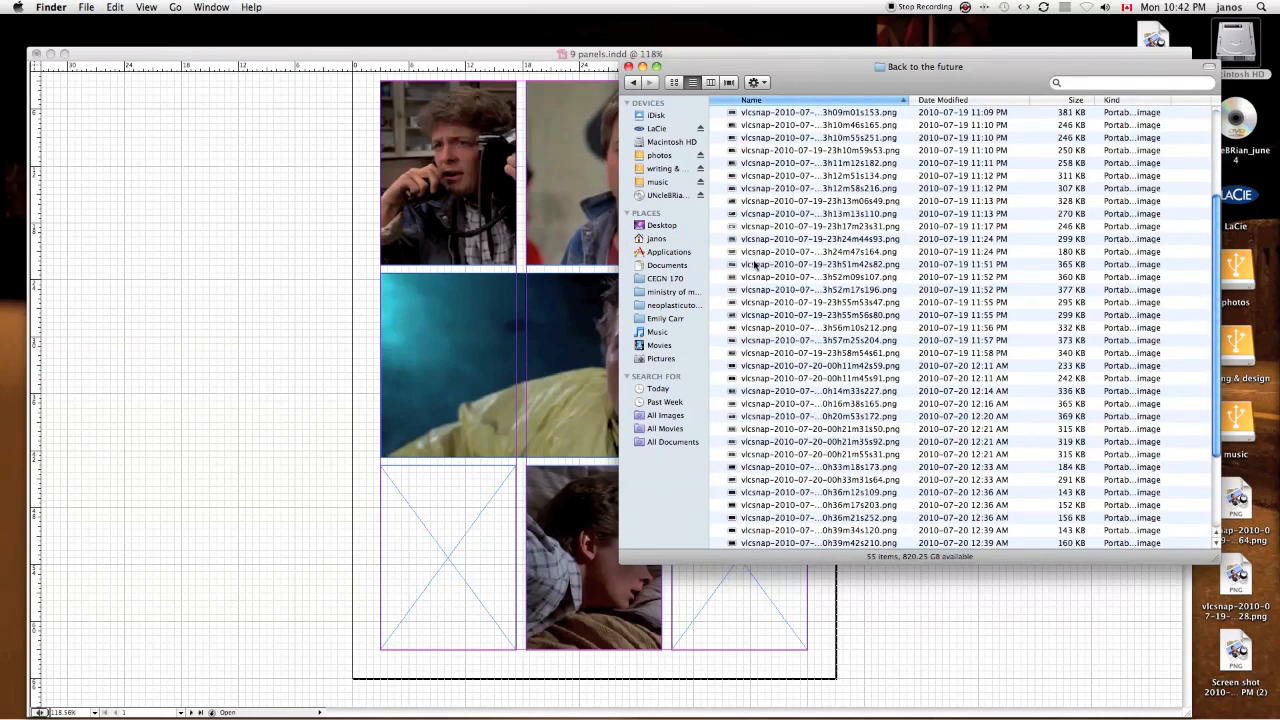
left_click(755, 263)
left_click_drag(771, 470, 460, 530)
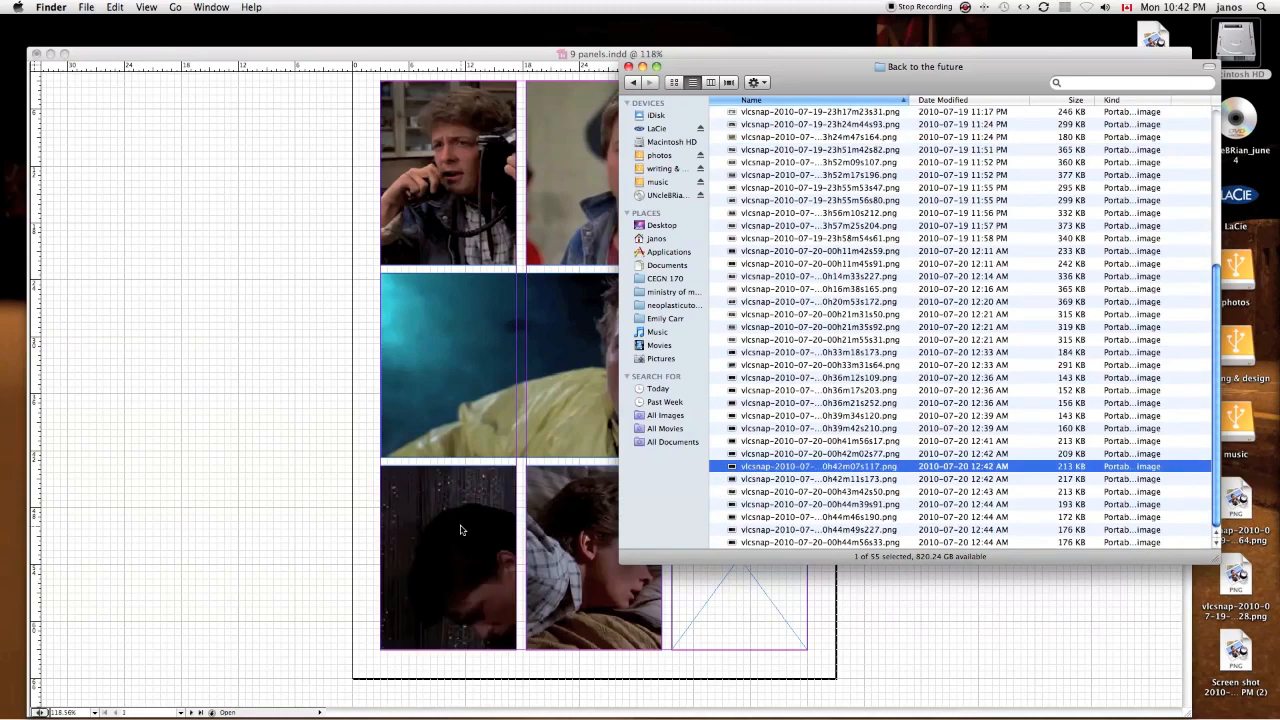
Step: Scale down and reposition the image in the first bottom-row panel to show the man's bowed head and the red object, then deselect it
left_click(423, 525)
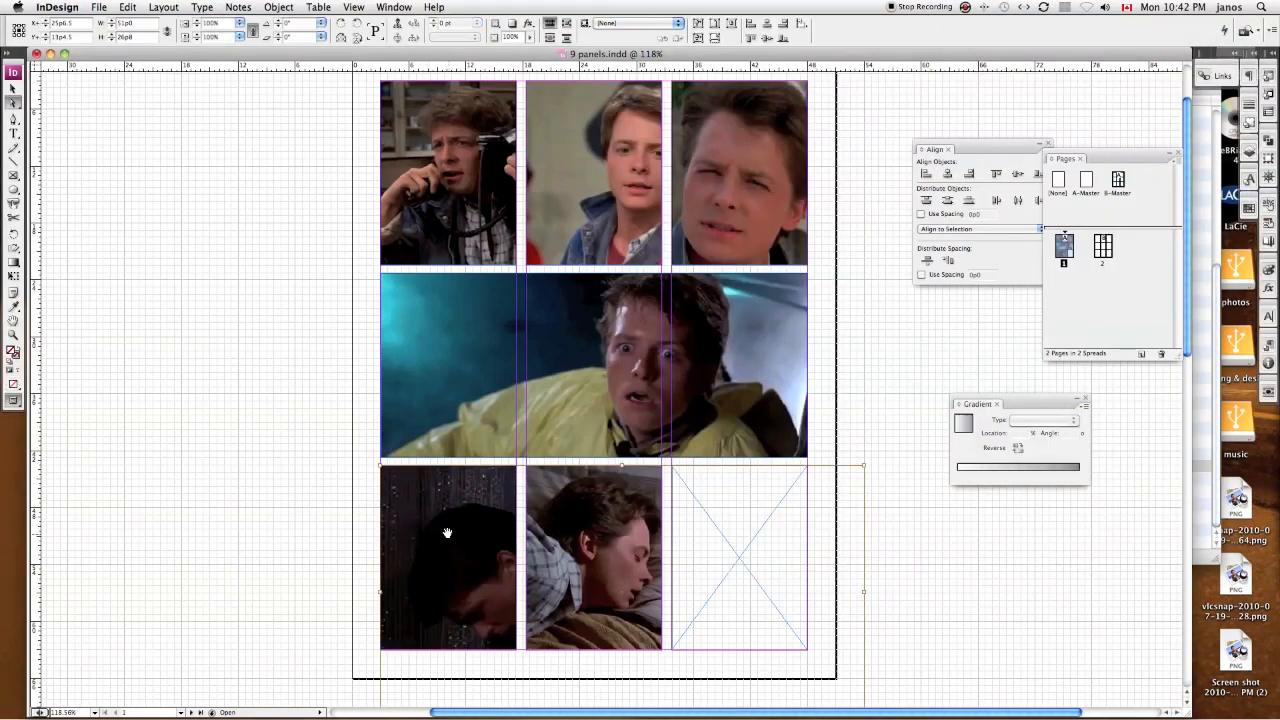
left_click_drag(448, 534, 407, 519)
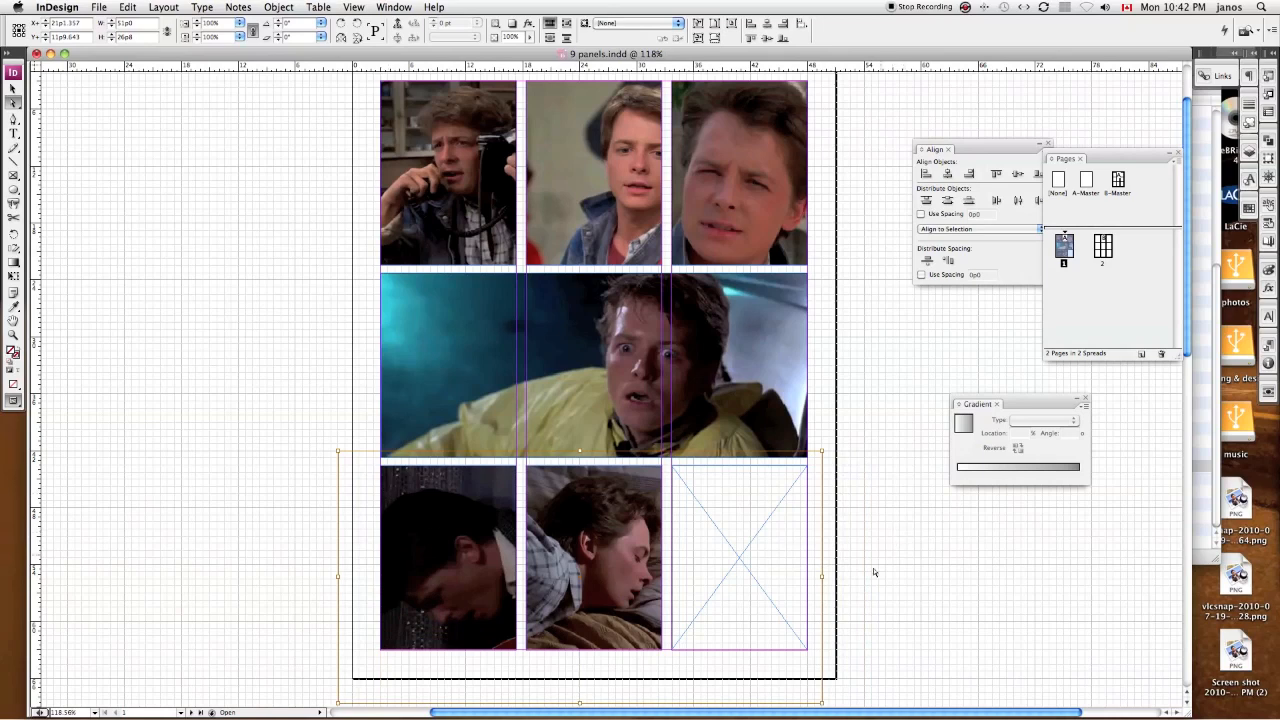
left_click_drag(820, 702, 731, 655)
left_click_drag(448, 484, 438, 486)
left_click_drag(329, 452, 349, 461)
scroll(743, 514, "up", 3)
scroll(743, 514, "right", 2)
key("v")
left_click(835, 507)
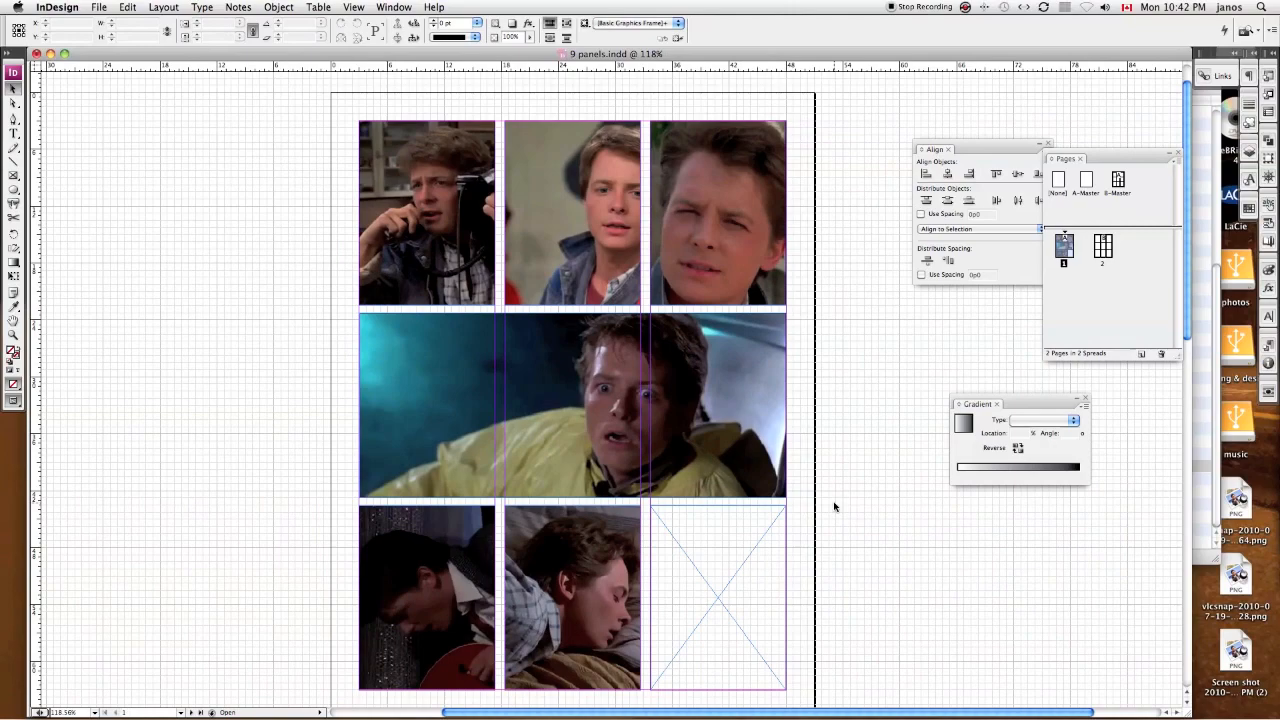
Step: Switch to Finder and go back from the Back to the future folder to the CEGN 170 folder
key("super+Tab")
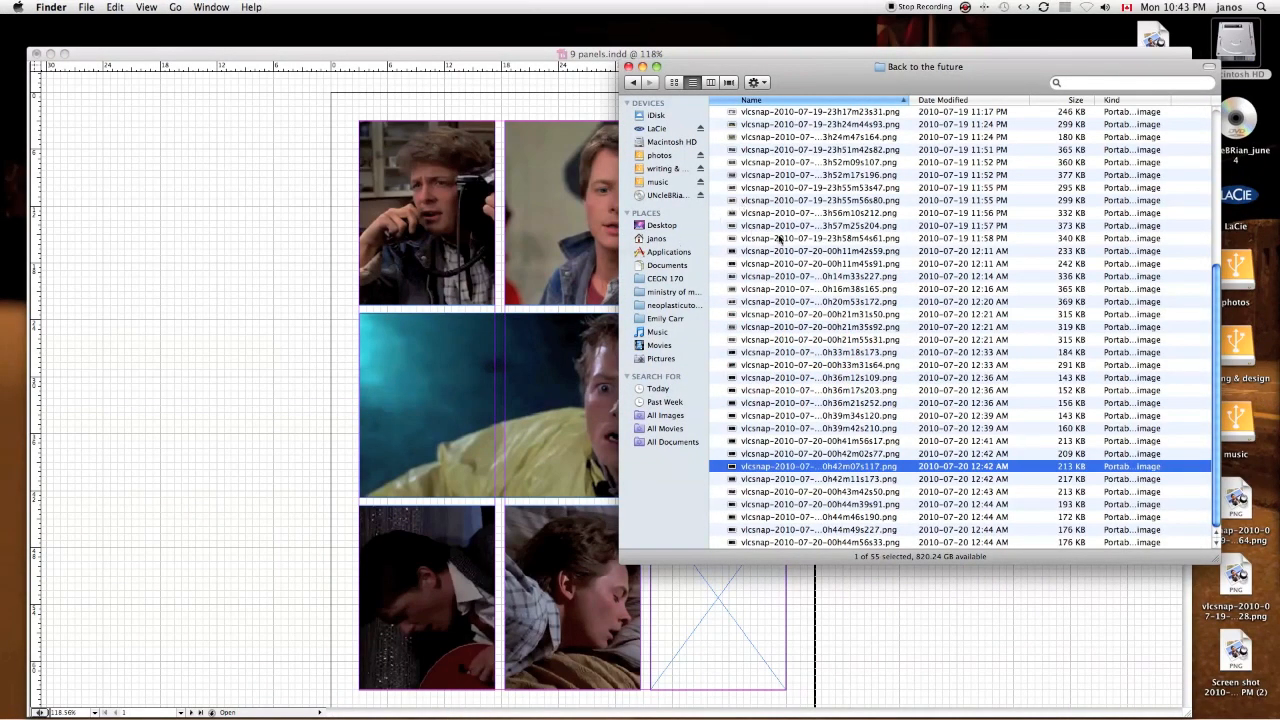
scroll(780, 240, "up", 5)
left_click(643, 81)
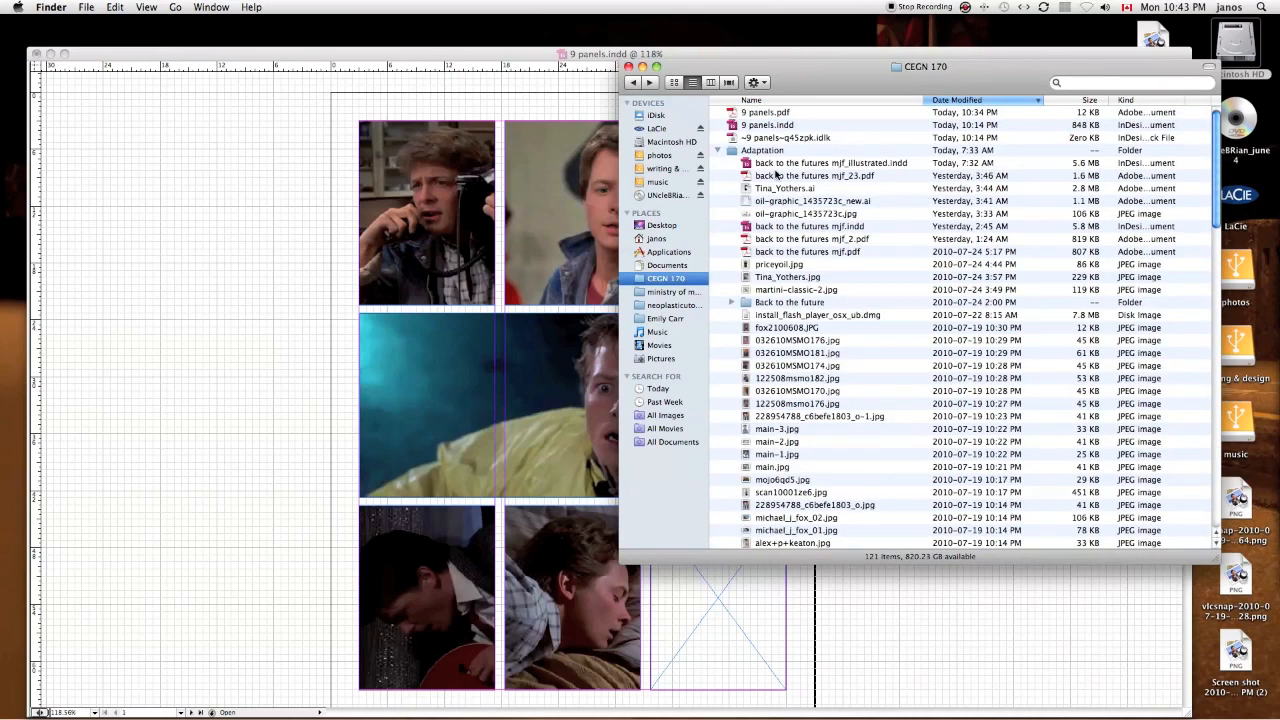
Step: Find the Y, The Last Man cover image in the CEGN 170 folder and place it in the empty last bottom-row frame
scroll(780, 178, "down", 10)
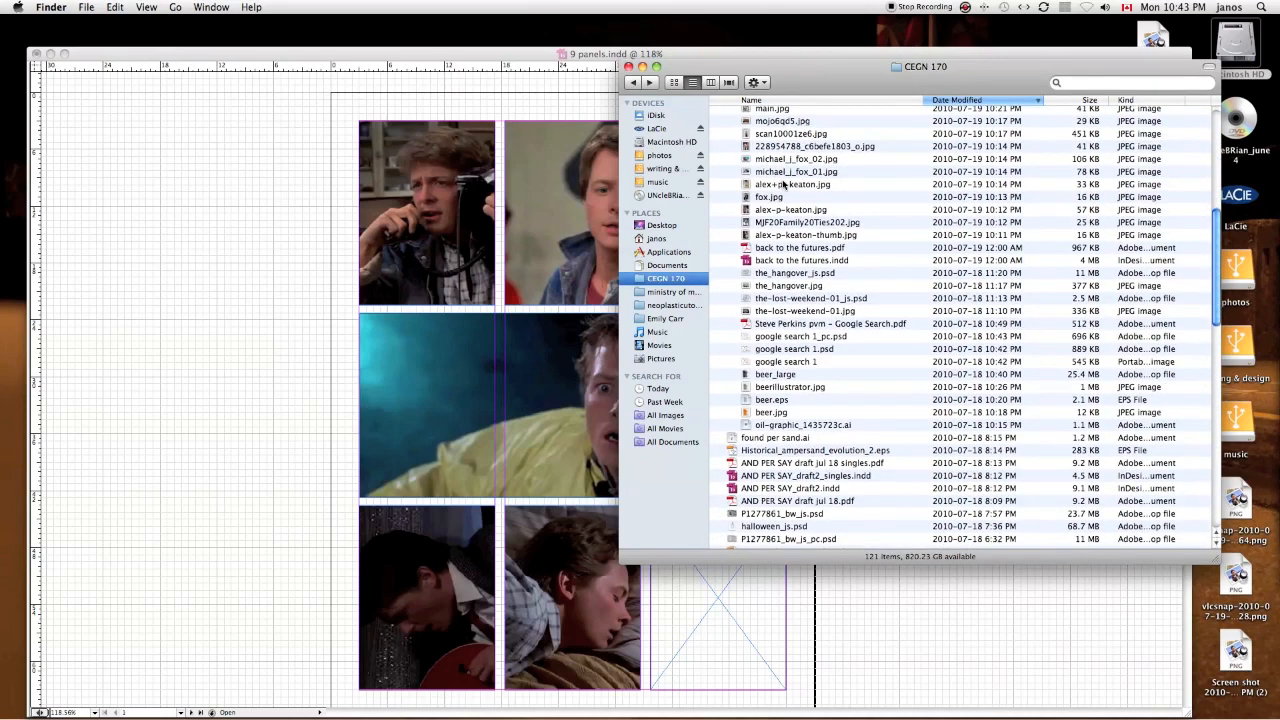
scroll(823, 240, "up", 8)
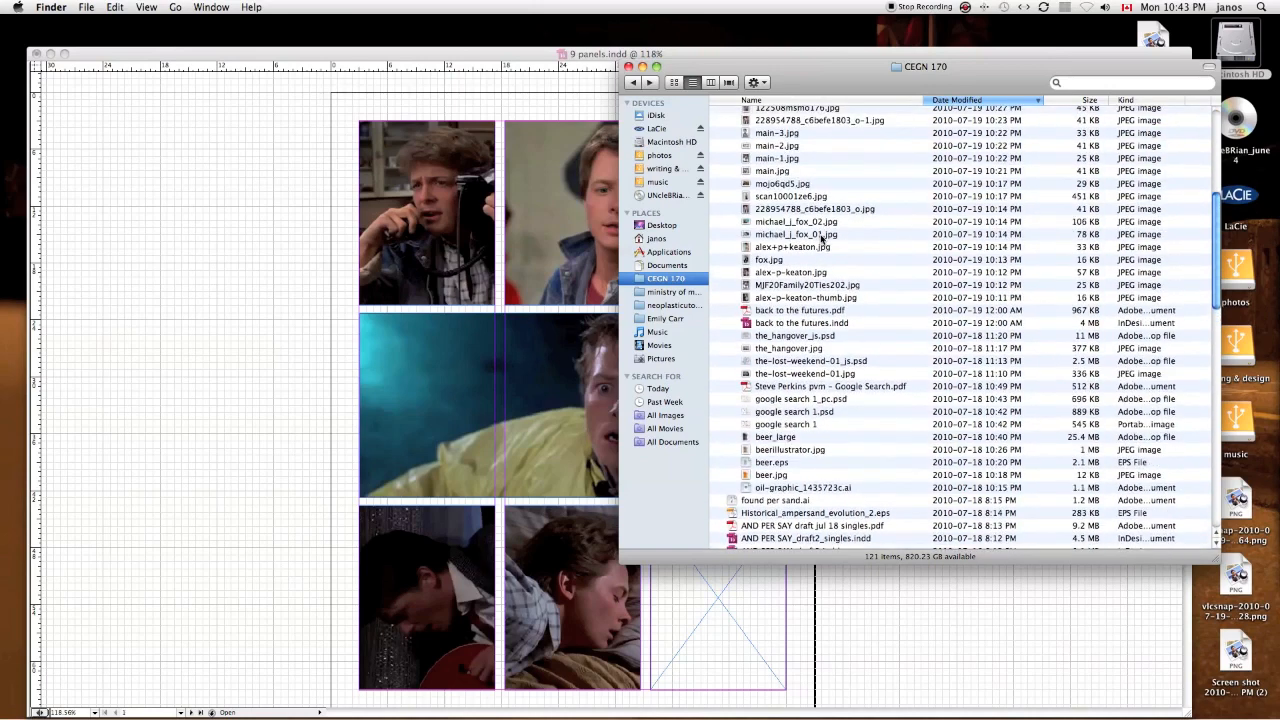
scroll(823, 240, "up", 3)
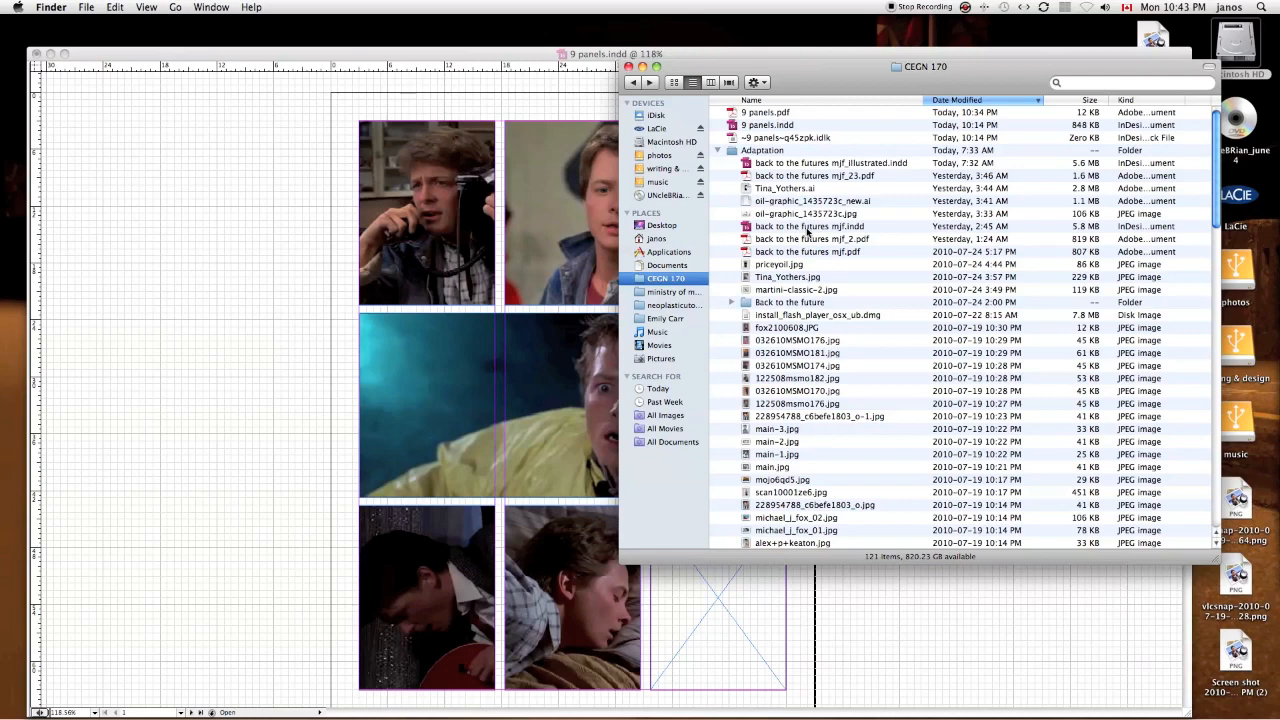
scroll(808, 232, "down", 15)
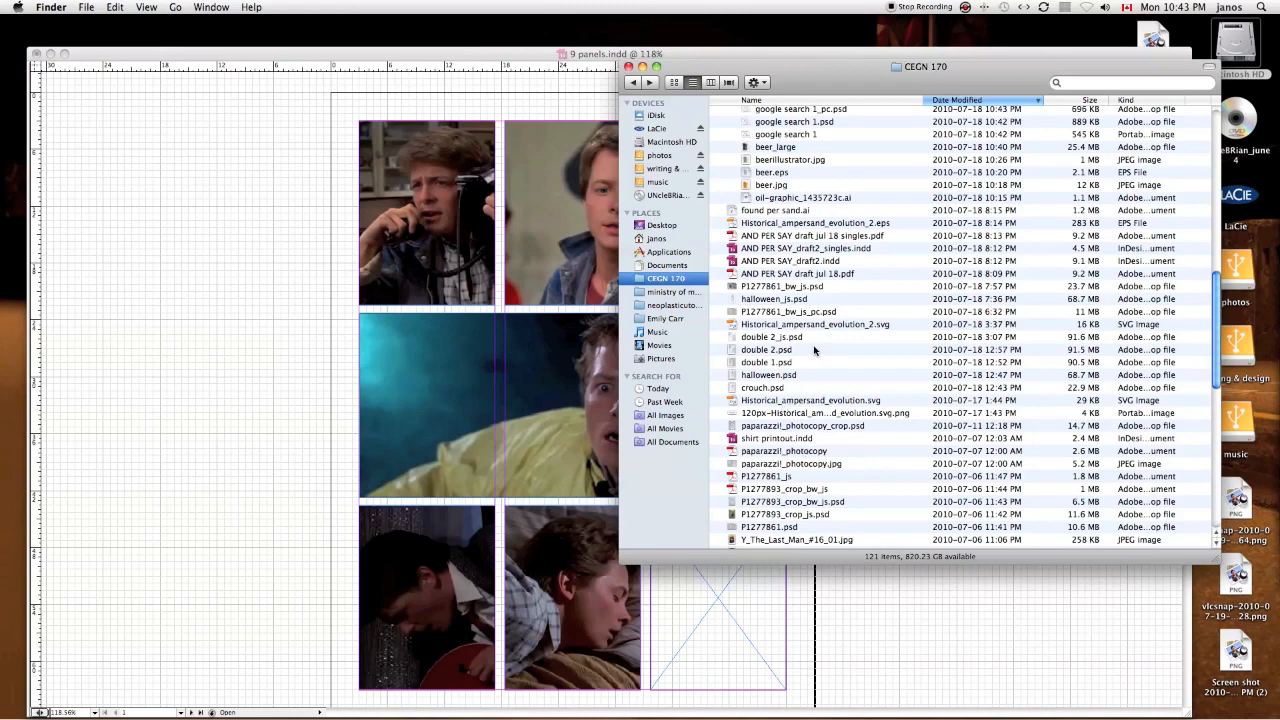
scroll(814, 349, "down", 8)
left_click_drag(790, 332, 713, 594)
left_click(713, 594)
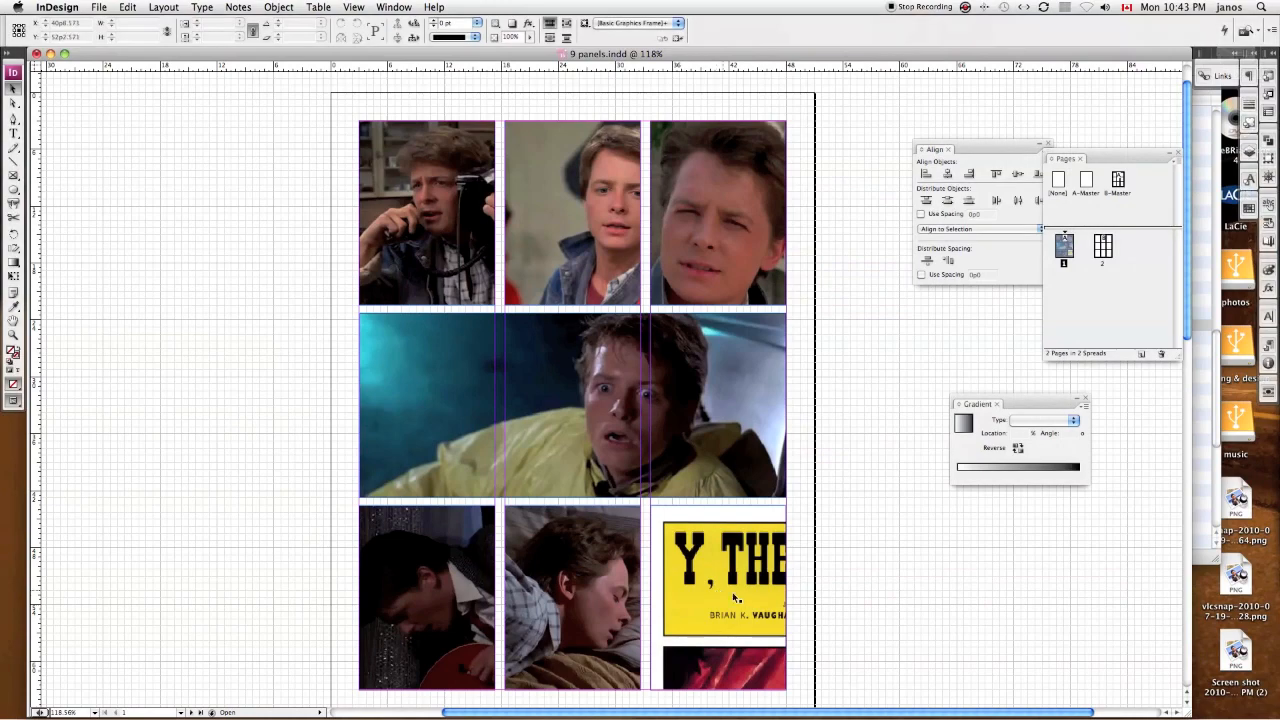
Step: Reposition the cover image inside the last bottom-row frame to show the monkey in the ruffled collar, and deselect it
left_click_drag(739, 596, 663, 527)
mouse_move(725, 557)
left_mouse_down()
mouse_move(714, 500)
mouse_move(712, 521)
left_mouse_up()
mouse_move(717, 570)
left_mouse_down()
mouse_move(711, 550)
mouse_move(720, 566)
left_mouse_up()
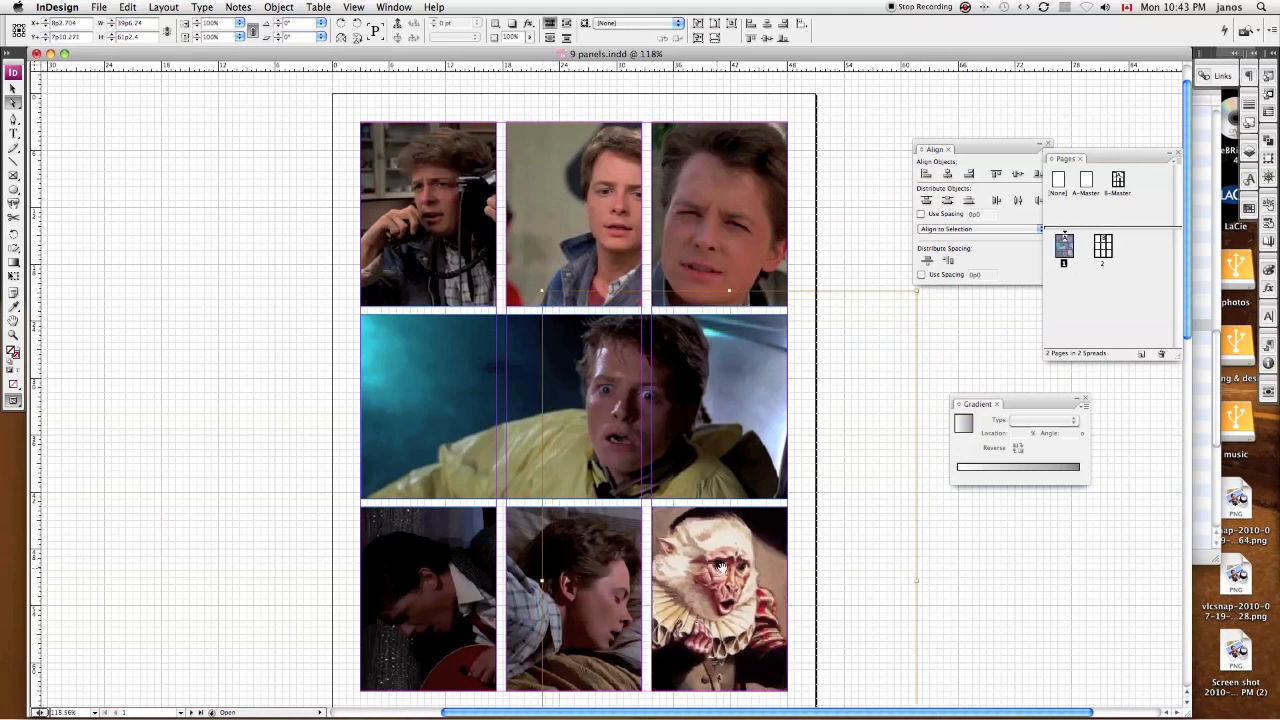
key("v")
left_click(940, 572)
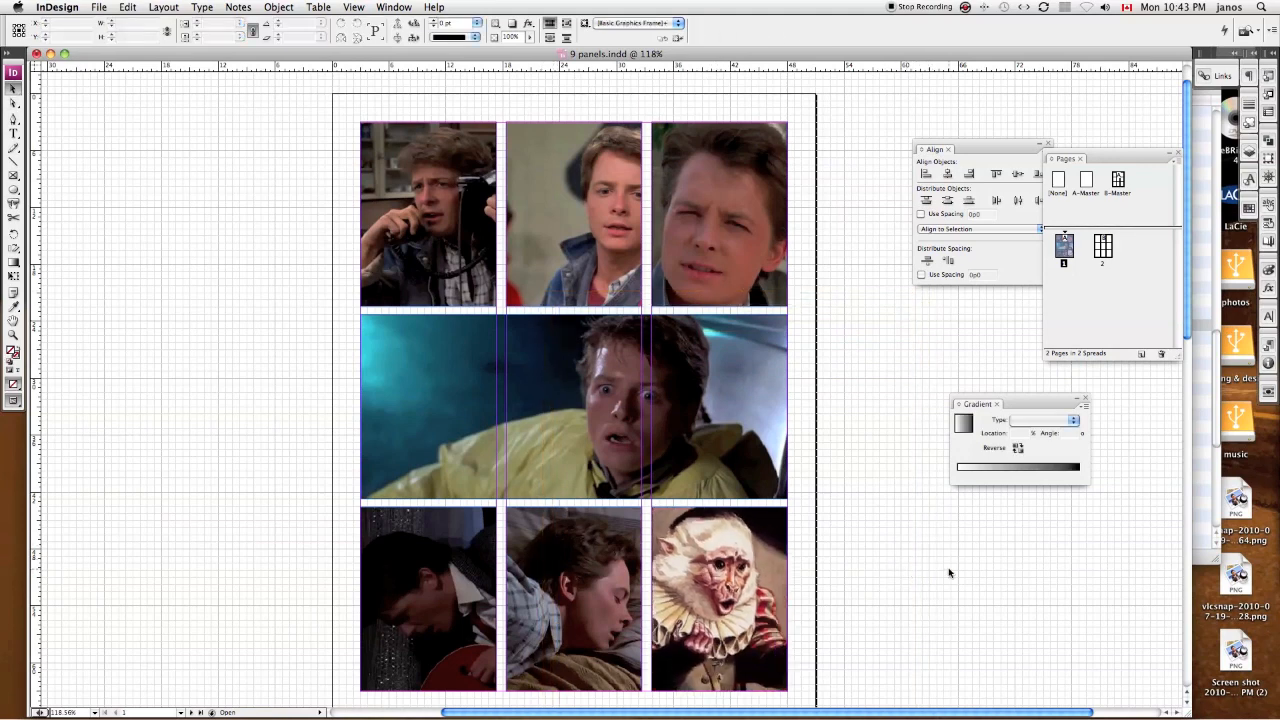